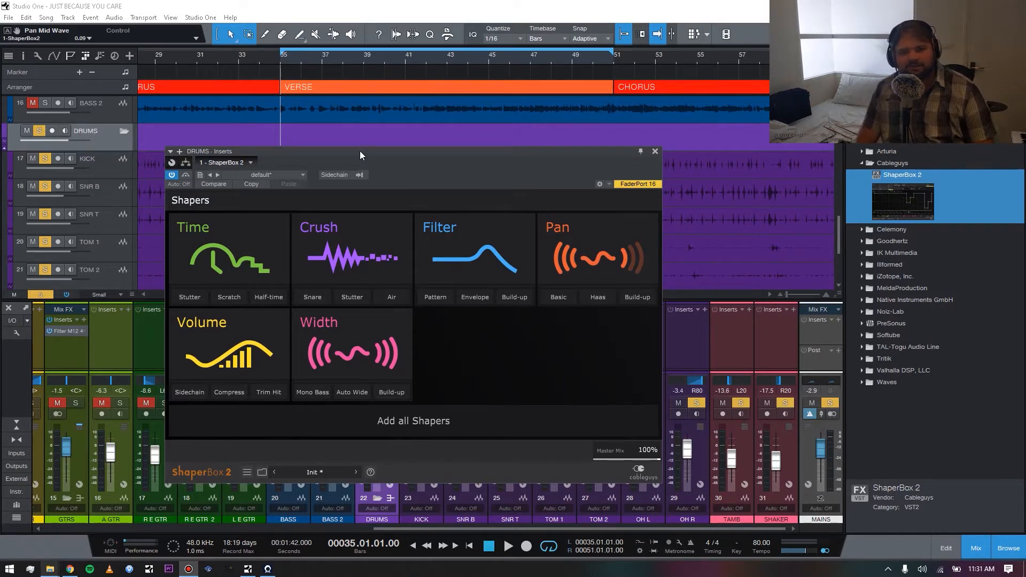
pyautogui.moveTo(343, 151); pyautogui.dragTo(370, 144)
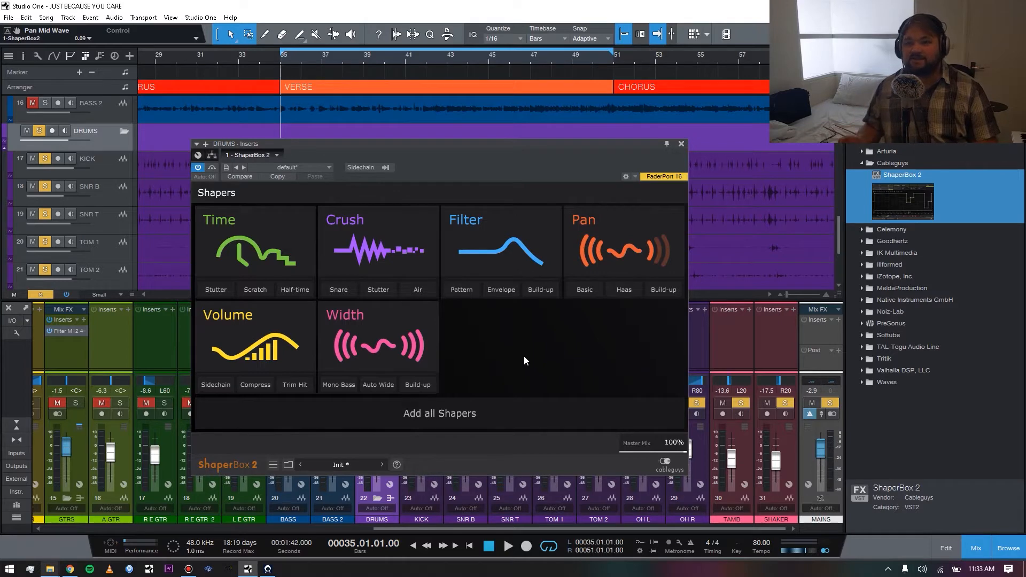
pyautogui.moveTo(447, 143); pyautogui.dragTo(479, 138)
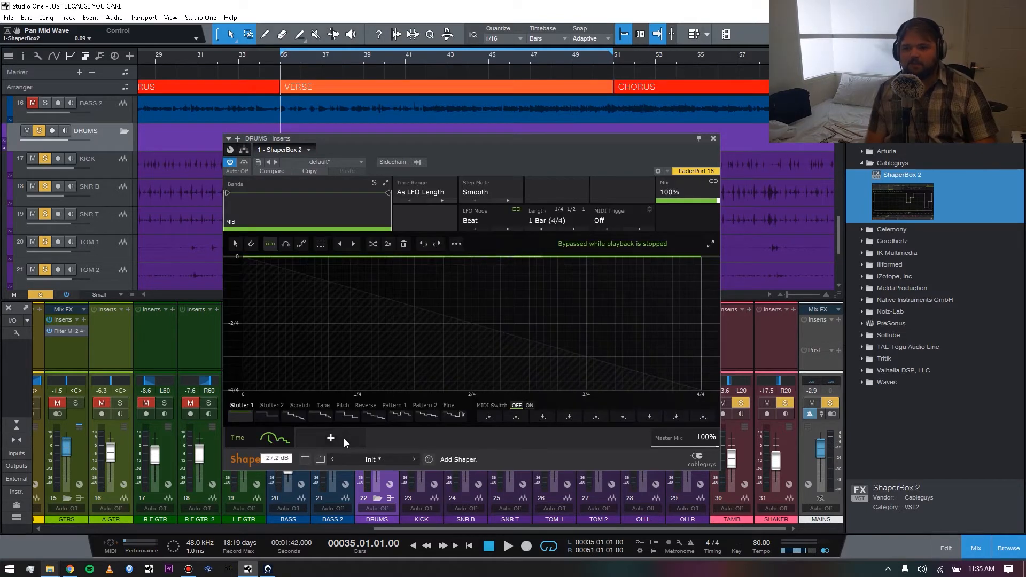
# Try adding a Crush shaper and placing it ahead of the Time shaper, and remove it again.
pyautogui.click(344, 438)
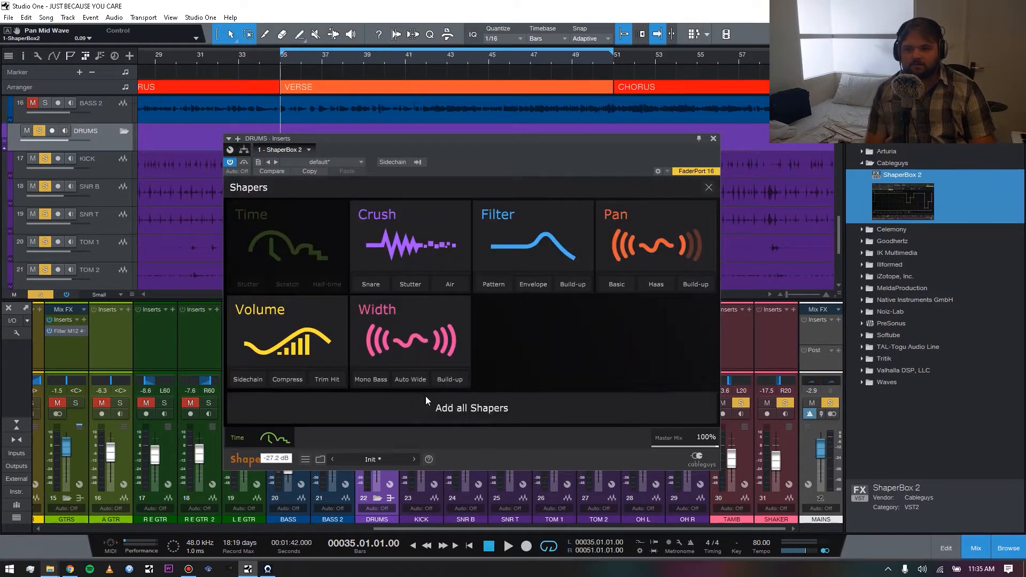
pyautogui.click(419, 214)
pyautogui.moveTo(318, 437); pyautogui.dragTo(240, 438)
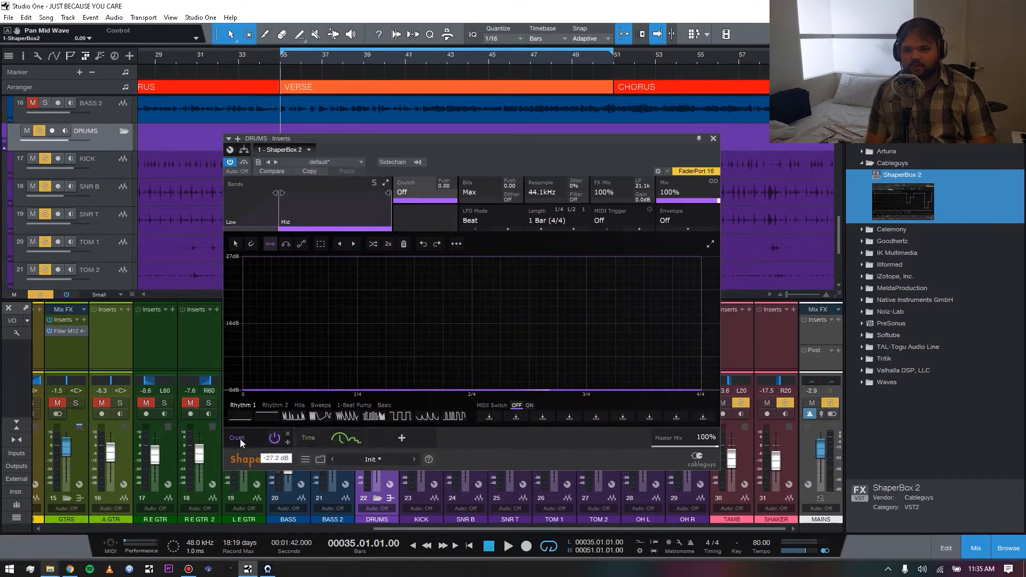
pyautogui.click(288, 434)
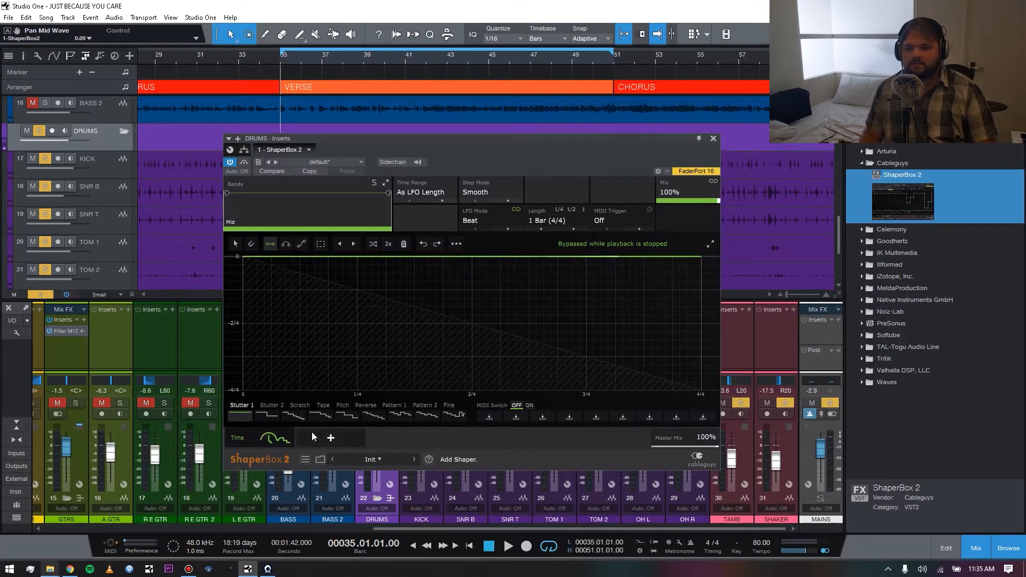
# Load the Repeat 2 4 8 wave into the Time shaper and browse the Stutter 2, Scratch and Pitch preset categories.
pyautogui.click(296, 418)
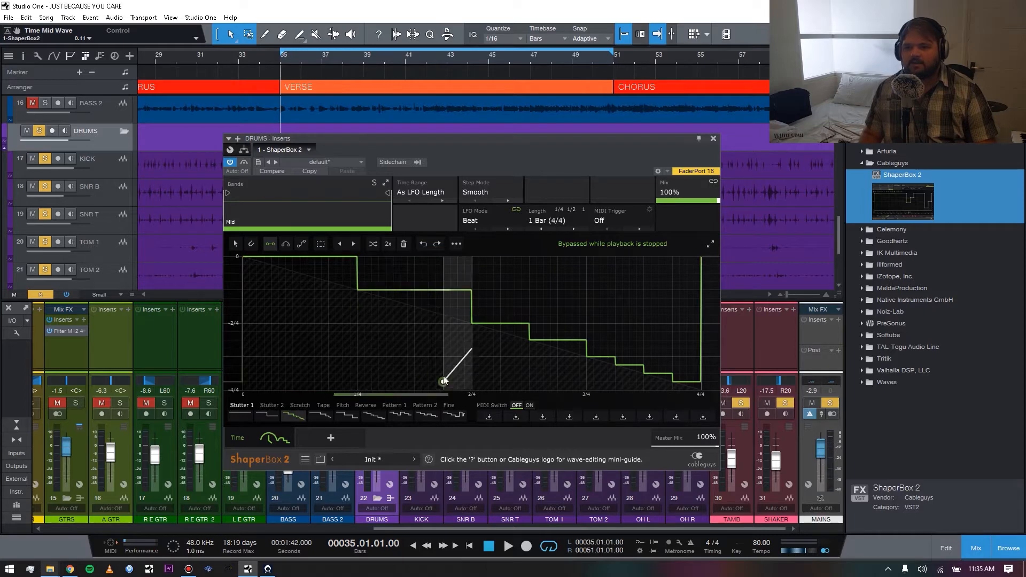
pyautogui.click(271, 406)
pyautogui.click(297, 406)
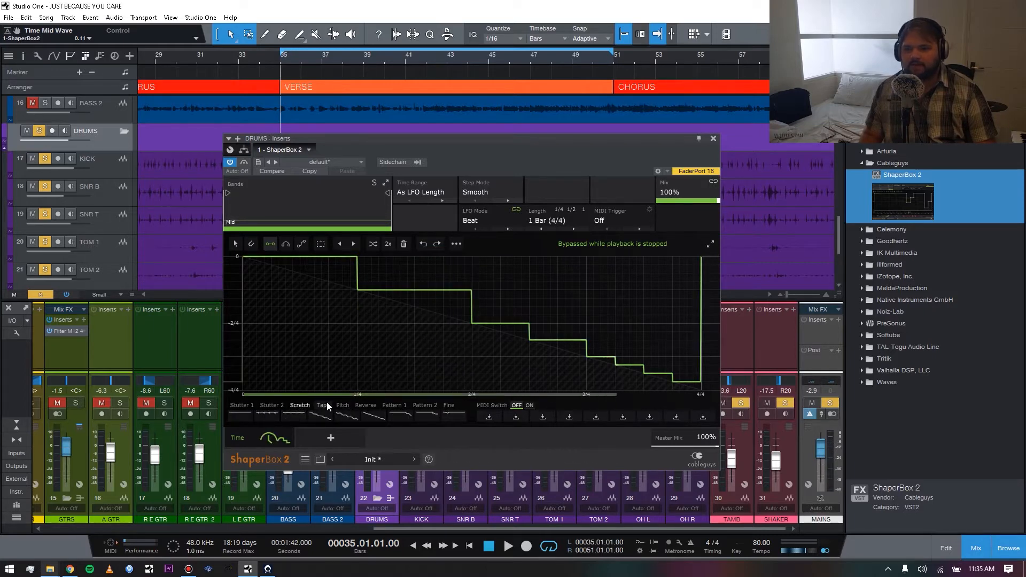
pyautogui.click(343, 406)
pyautogui.click(247, 406)
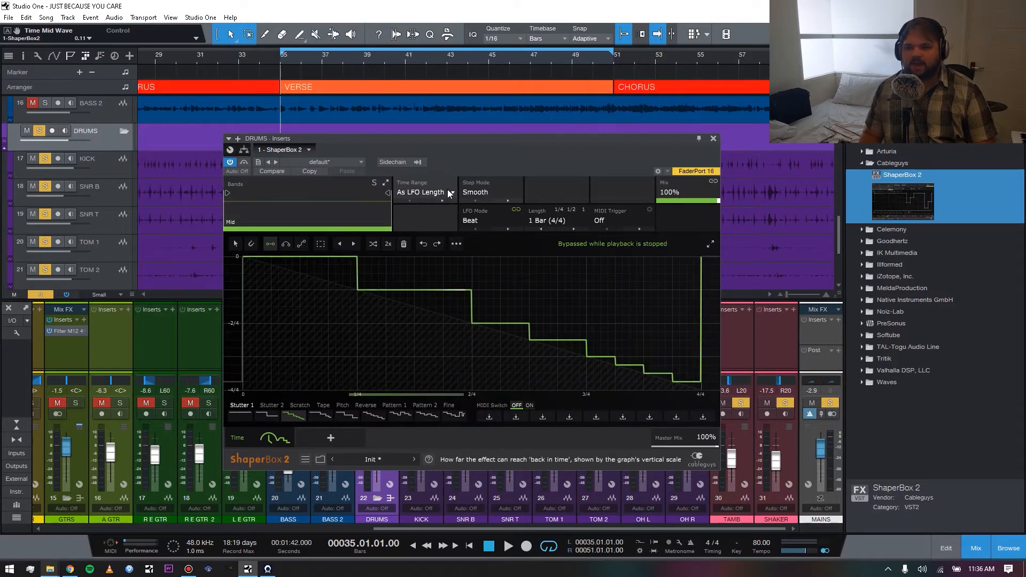
# Set the Time shaper's Time Range to 1 Bar.
pyautogui.click(421, 193)
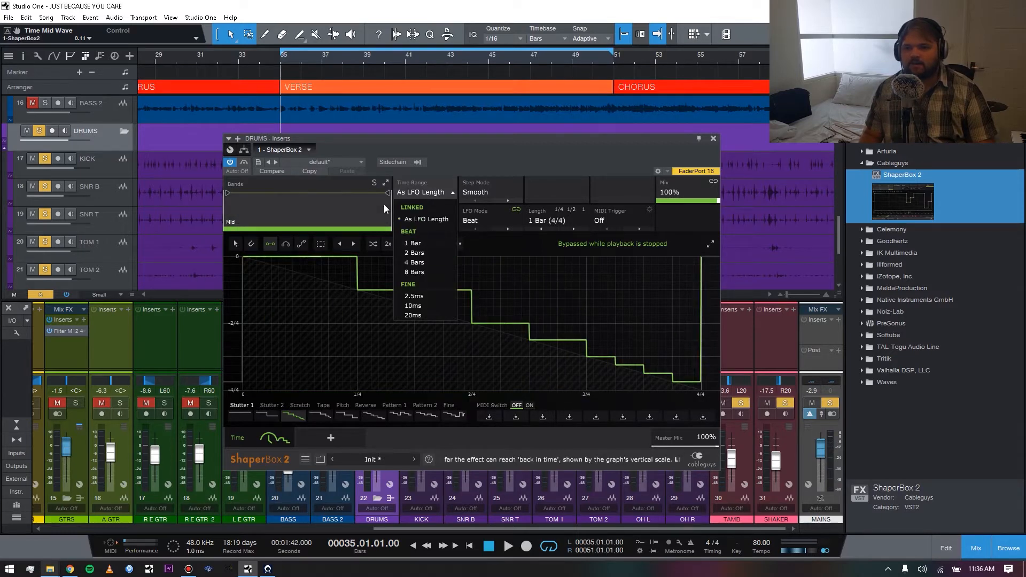
pyautogui.click(418, 243)
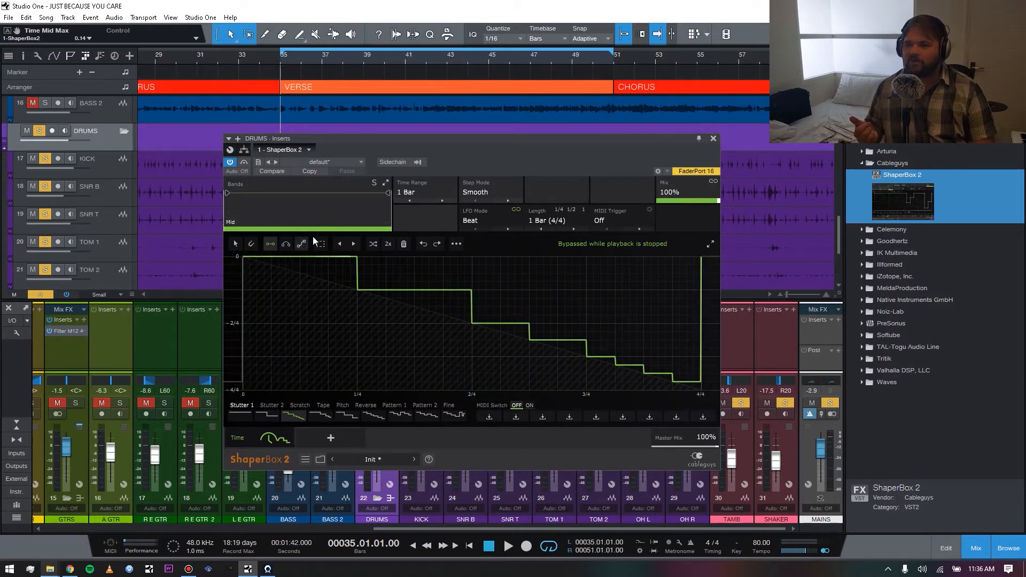
# Load the flat first Stutter 1 preset and play the drums without any stutter as a reference.
pyautogui.click(243, 414)
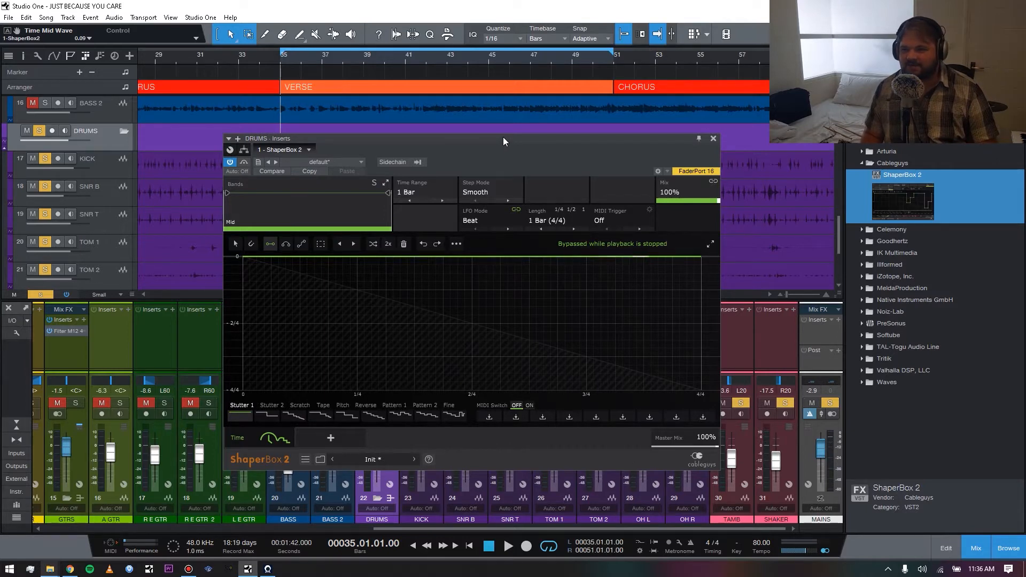
pyautogui.press('space')
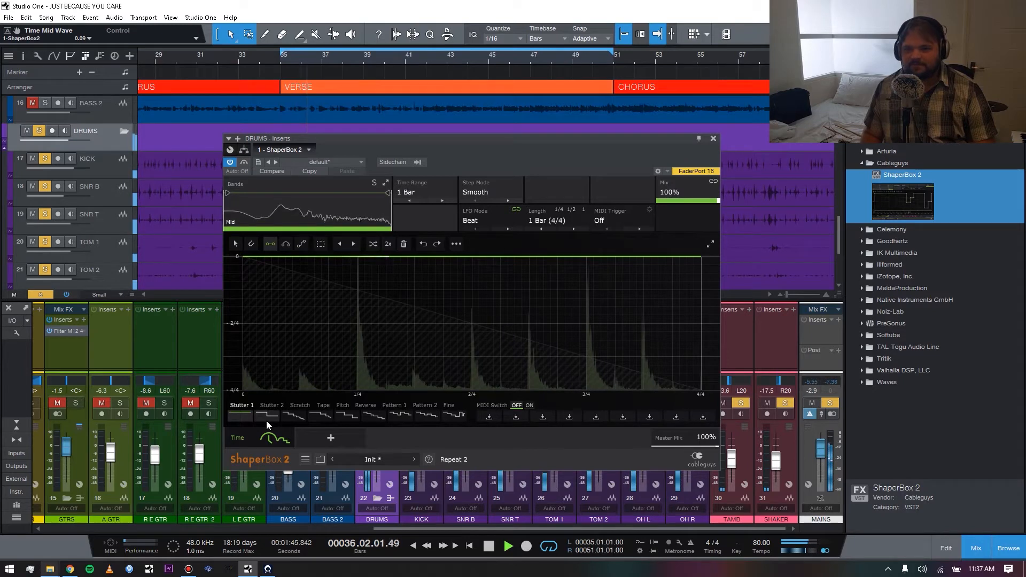
pyautogui.press('space')
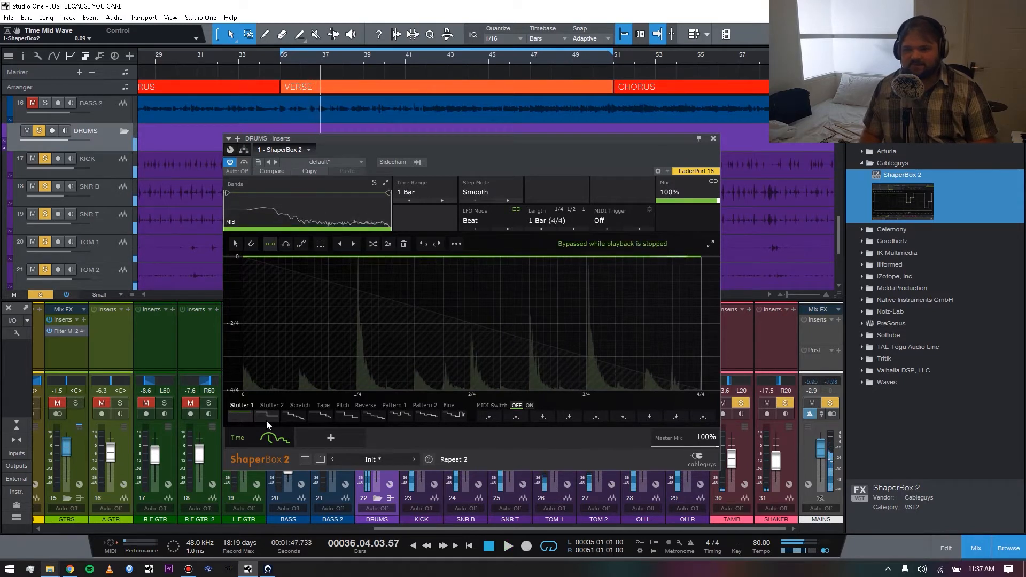
# Load the Repeat 2 preset from Stutter 1 and play the drums from the start of the verse at bar 35.
pyautogui.click(266, 421)
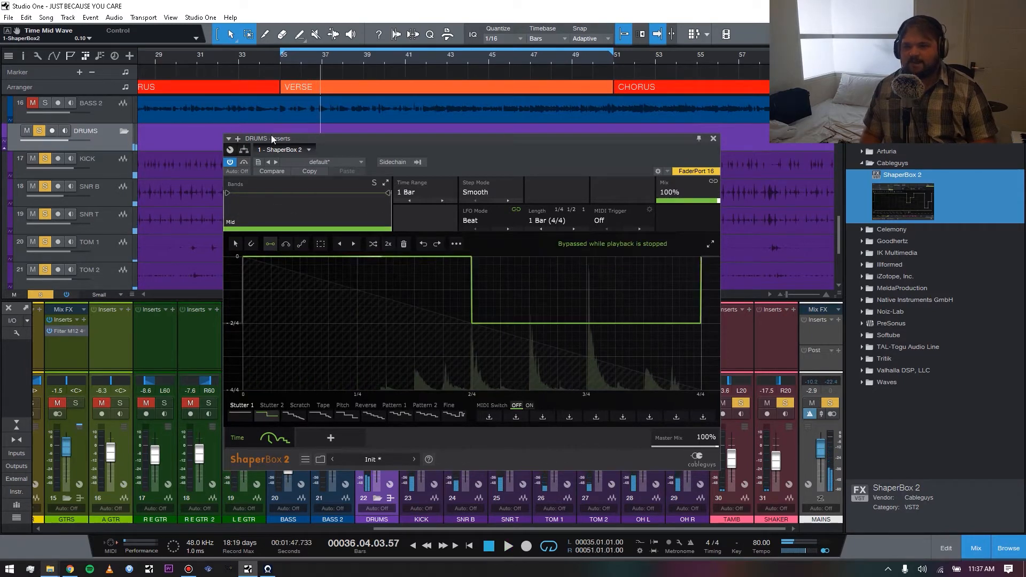
pyautogui.click(281, 59)
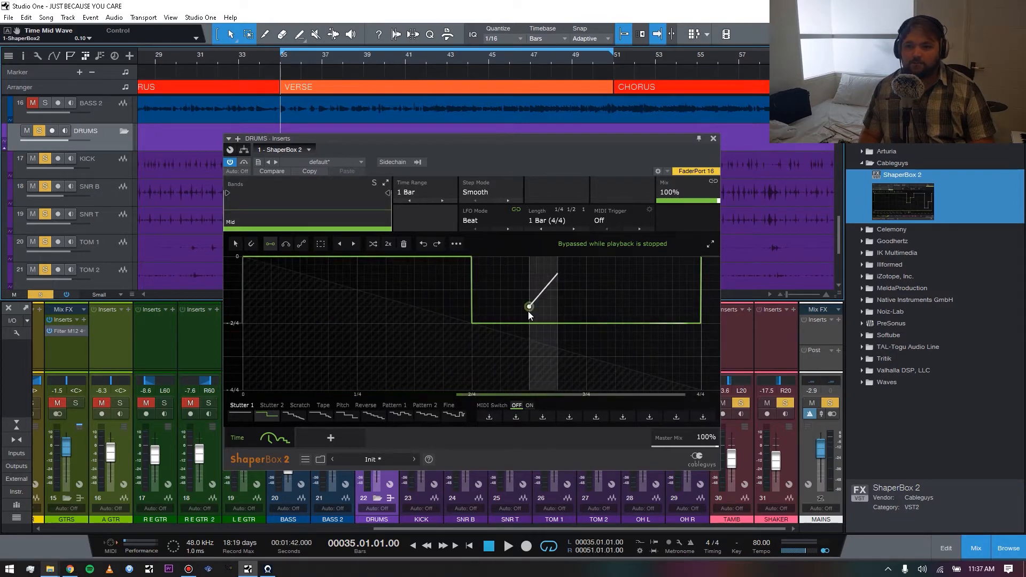
pyautogui.press('space')
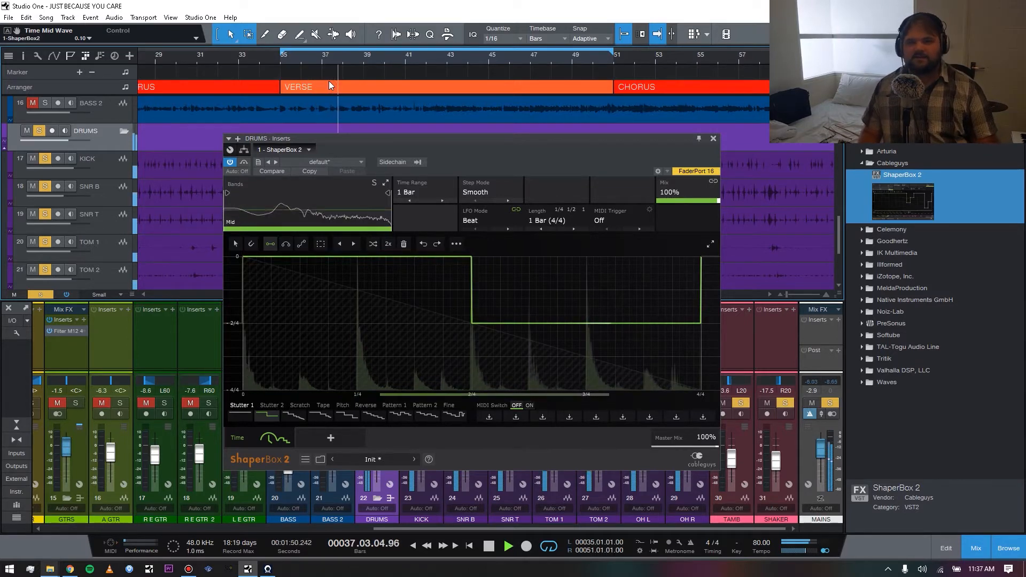
pyautogui.press('space')
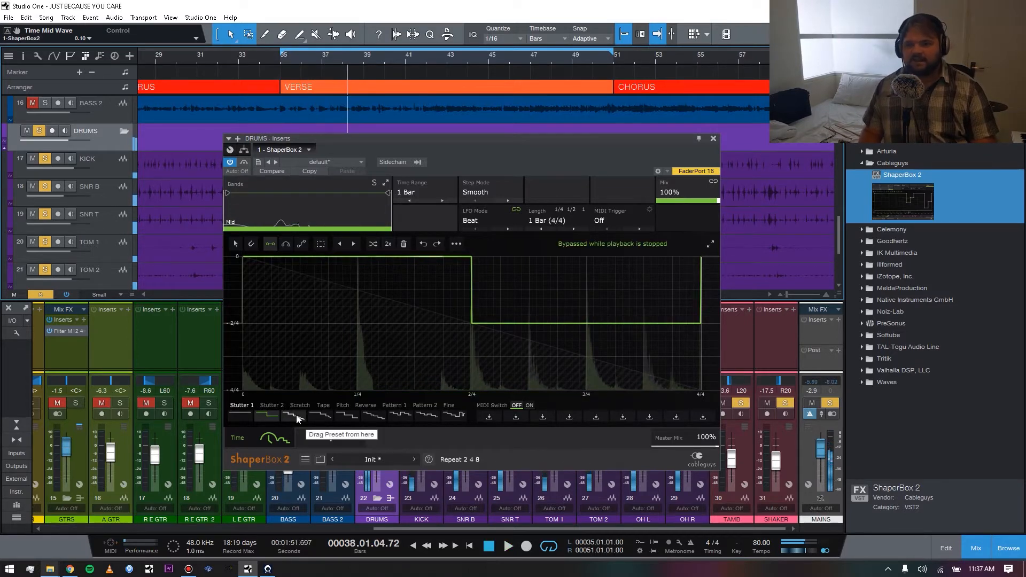
# Load the Repeat 2 4 8 preset and audition it on the drums.
pyautogui.click(297, 418)
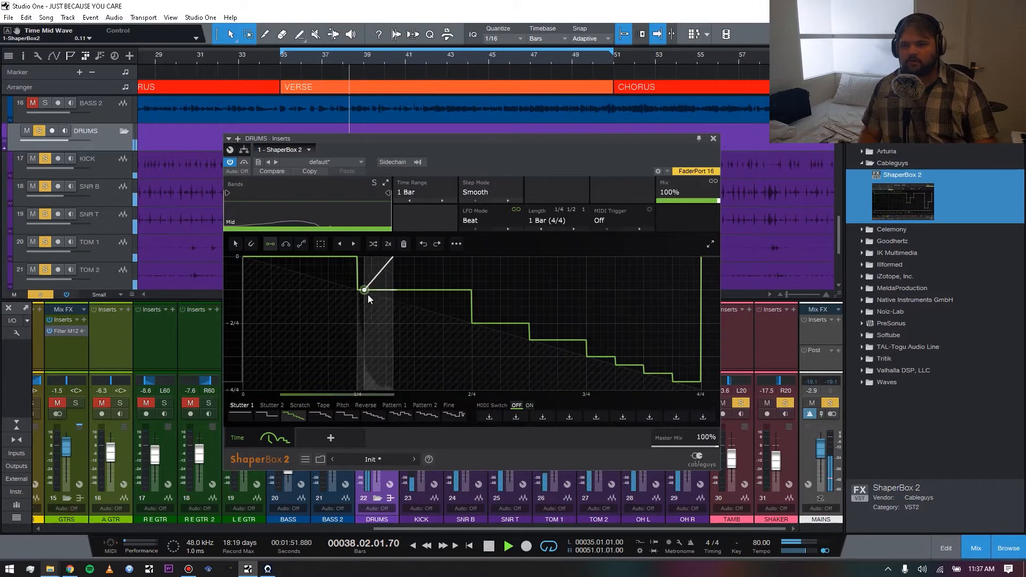
pyautogui.press('space')
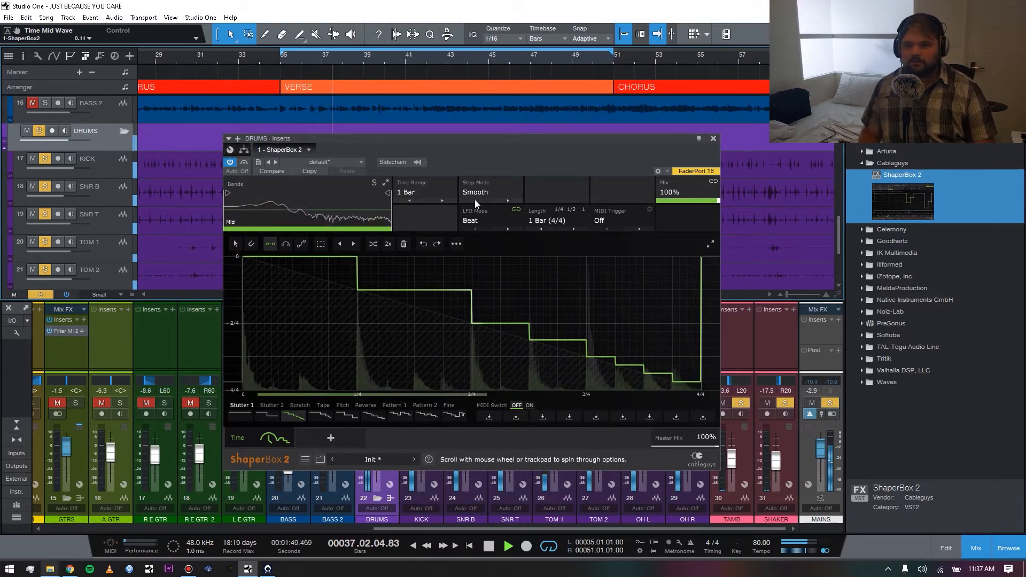
pyautogui.press('space')
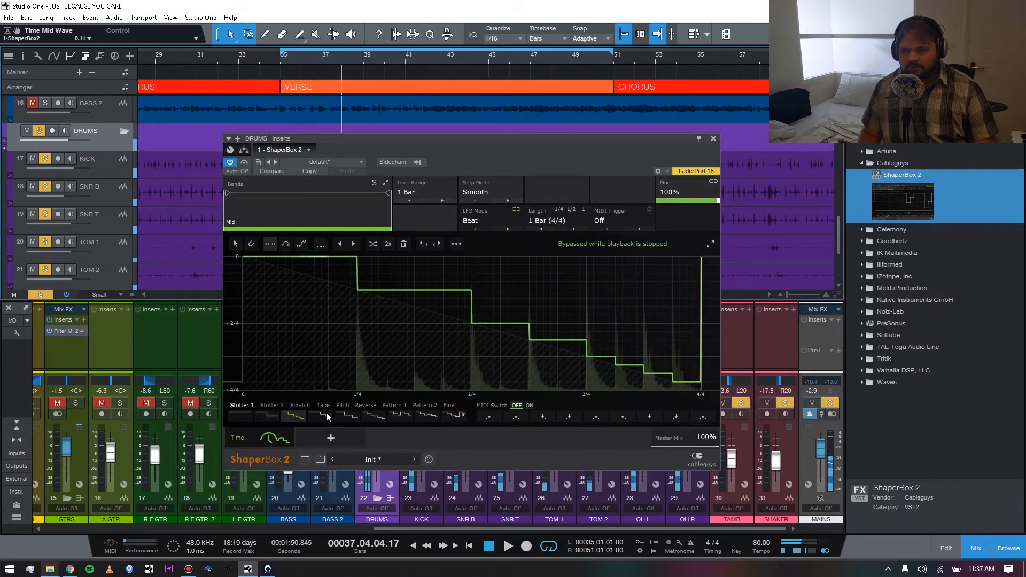
# Load the fourth Stutter 1 preset, which starts stepping down from 2/4, and audition it on the drums.
pyautogui.click(322, 415)
pyautogui.press('space')
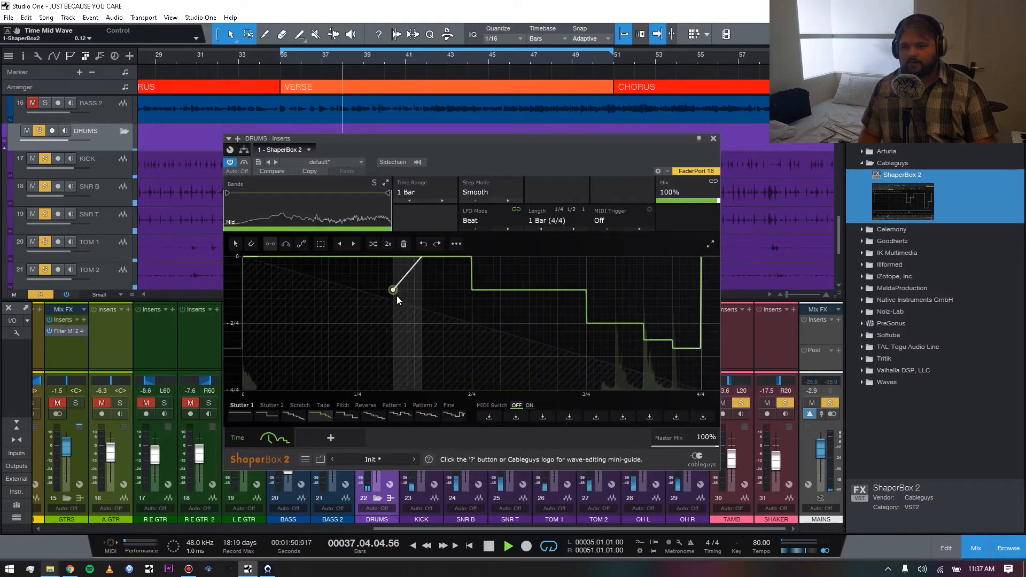
pyautogui.moveTo(316, 338); pyautogui.dragTo(315, 322)
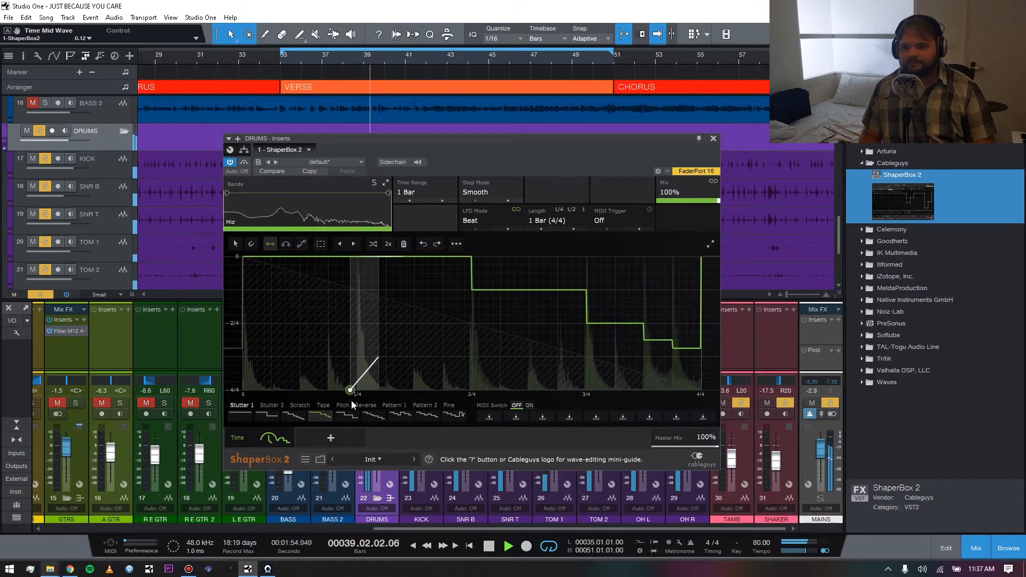
pyautogui.press('space')
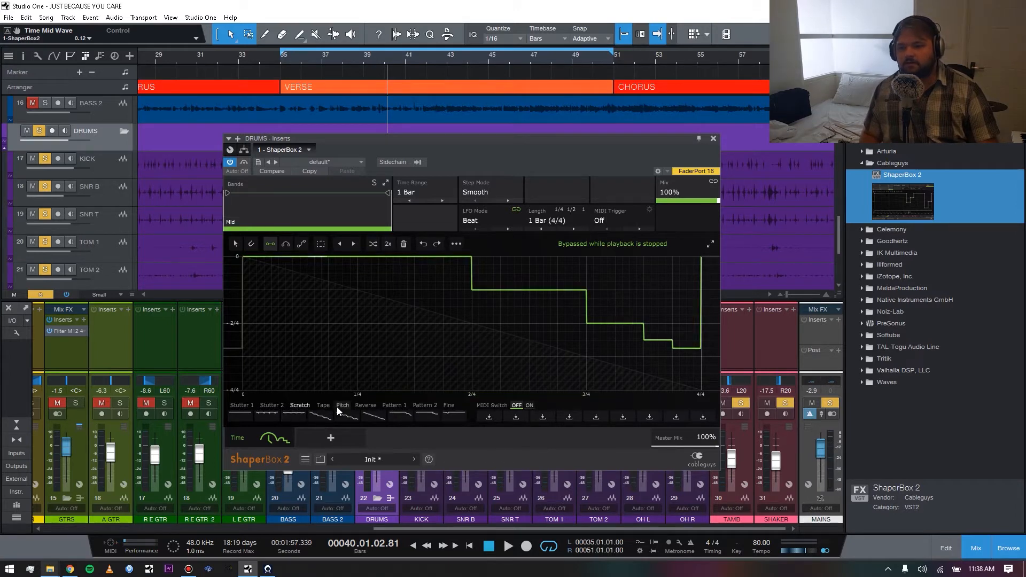
# Audition the third and fourth Pitch presets, the rising and falling ramps, on the drums.
pyautogui.click(337, 406)
pyautogui.click(296, 419)
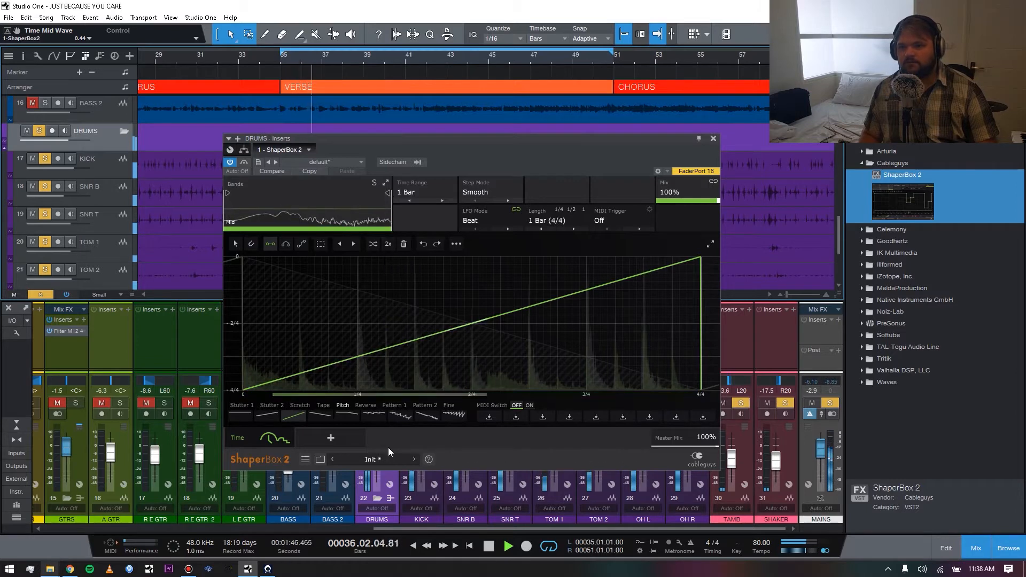
pyautogui.press('space')
pyautogui.click(332, 413)
pyautogui.press('space')
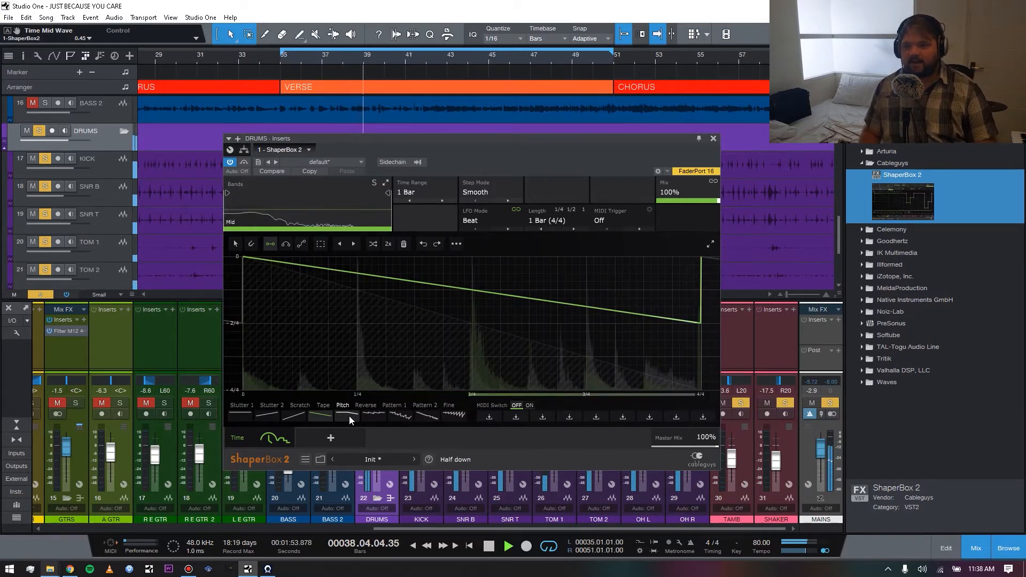
pyautogui.press('space')
# Audition the last Pitch preset, Down & up fast, and Half down in turn during playback.
pyautogui.click(457, 416)
pyautogui.press('space')
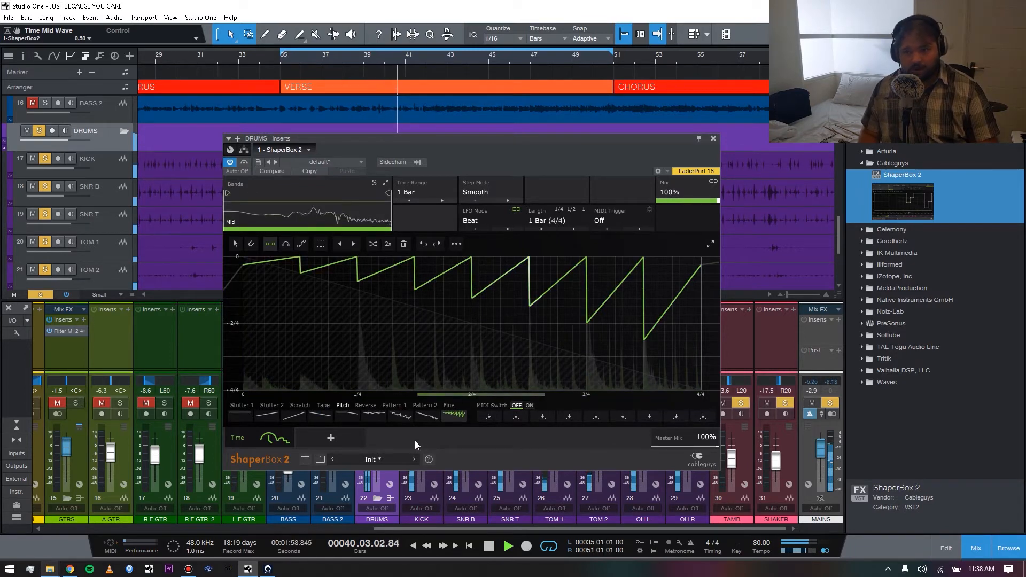
pyautogui.click(431, 417)
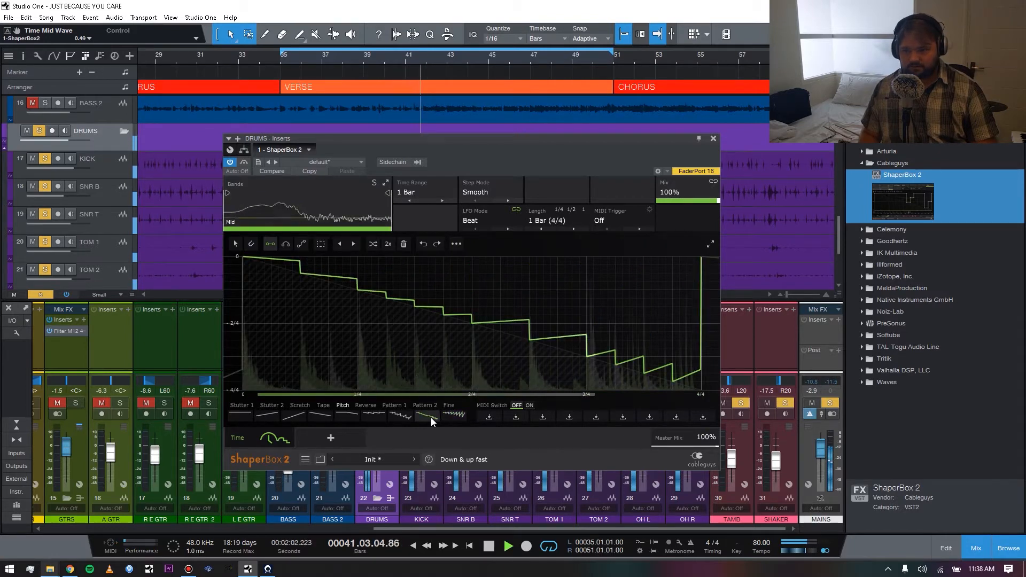
pyautogui.click(350, 416)
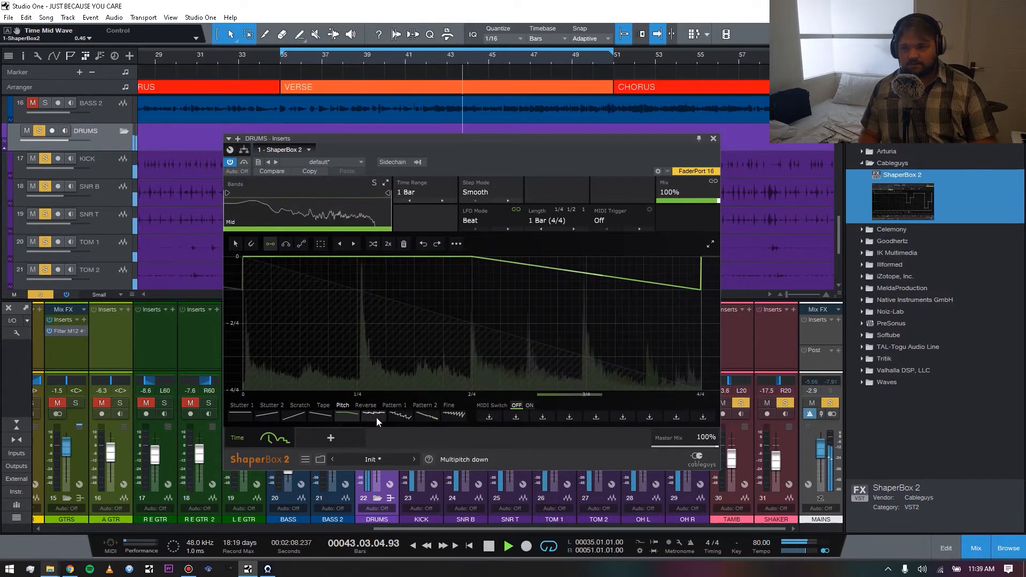
# Load the fifth Reverse preset and audition it on the drums.
pyautogui.click(369, 409)
pyautogui.press('space')
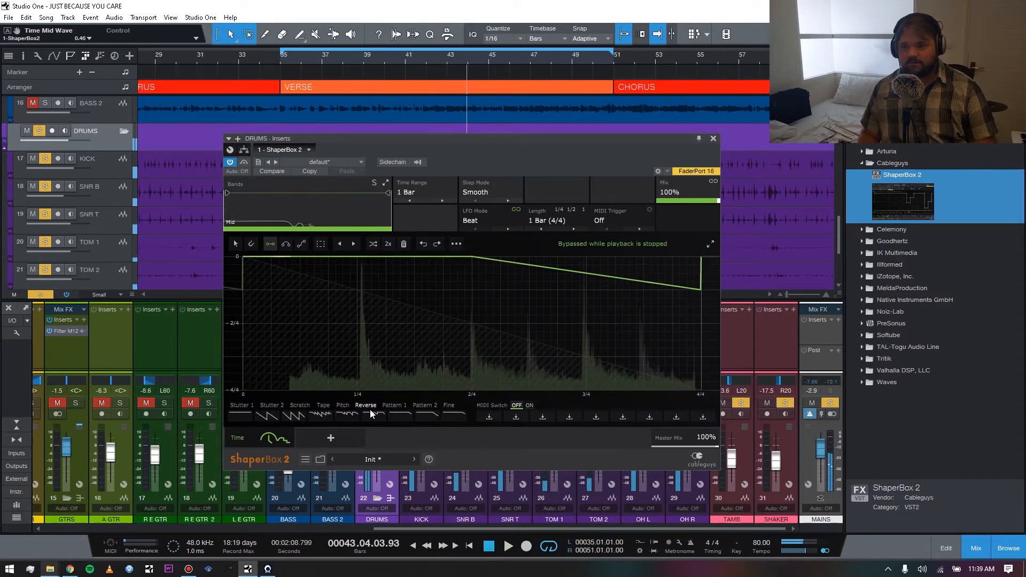
pyautogui.click(343, 415)
pyautogui.press('space')
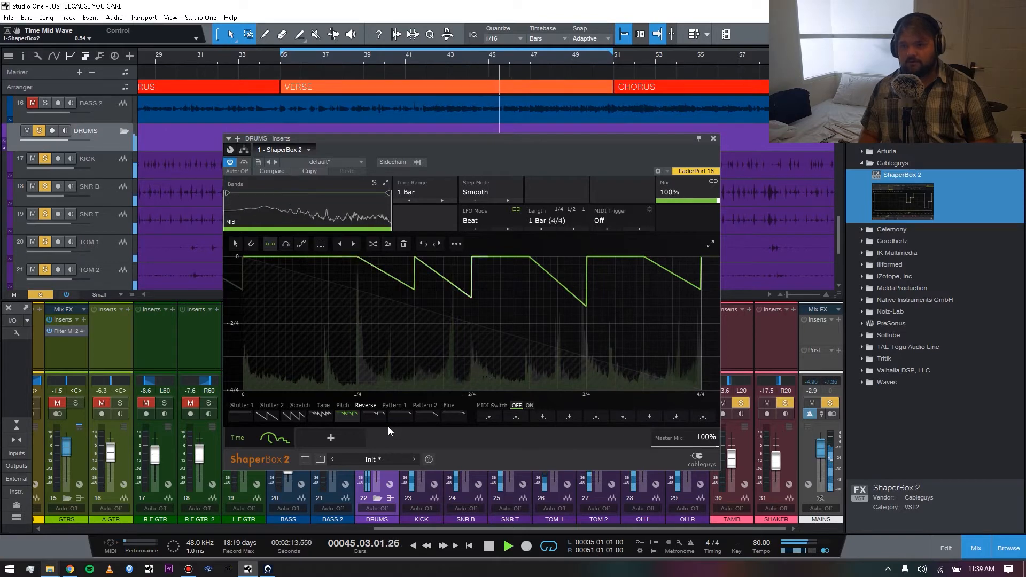
pyautogui.press('space')
pyautogui.moveTo(457, 332); pyautogui.dragTo(429, 362)
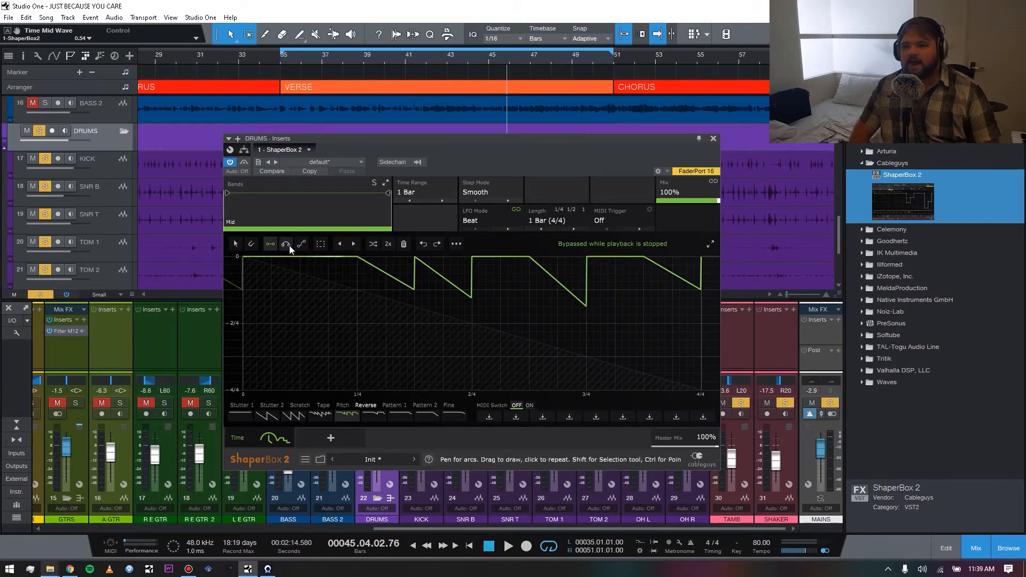
# Reset the Time wave to flat and draw two square dips down to -4/4 within the first quarter of the bar.
pyautogui.click(248, 416)
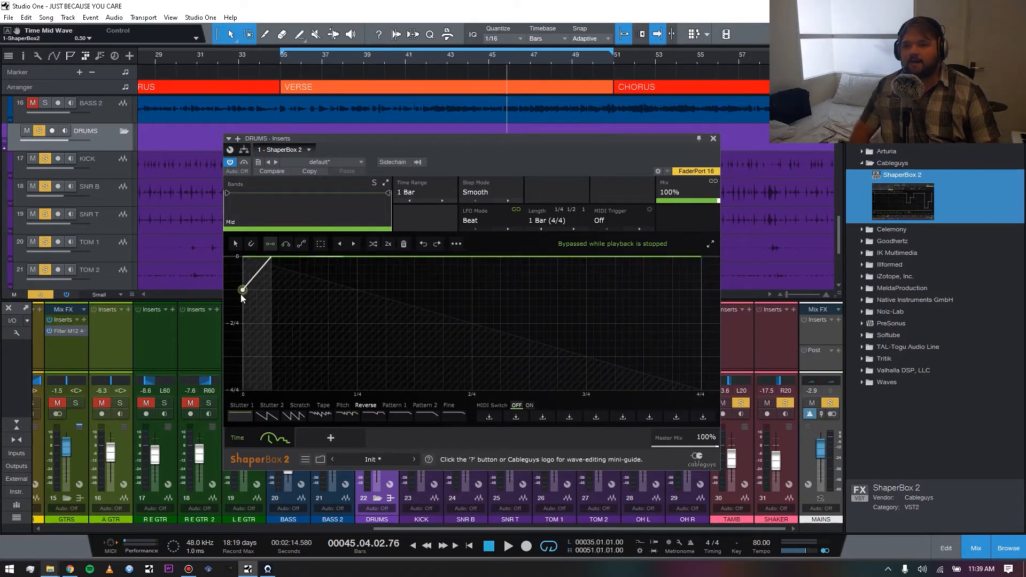
pyautogui.moveTo(271, 258); pyautogui.dragTo(272, 389)
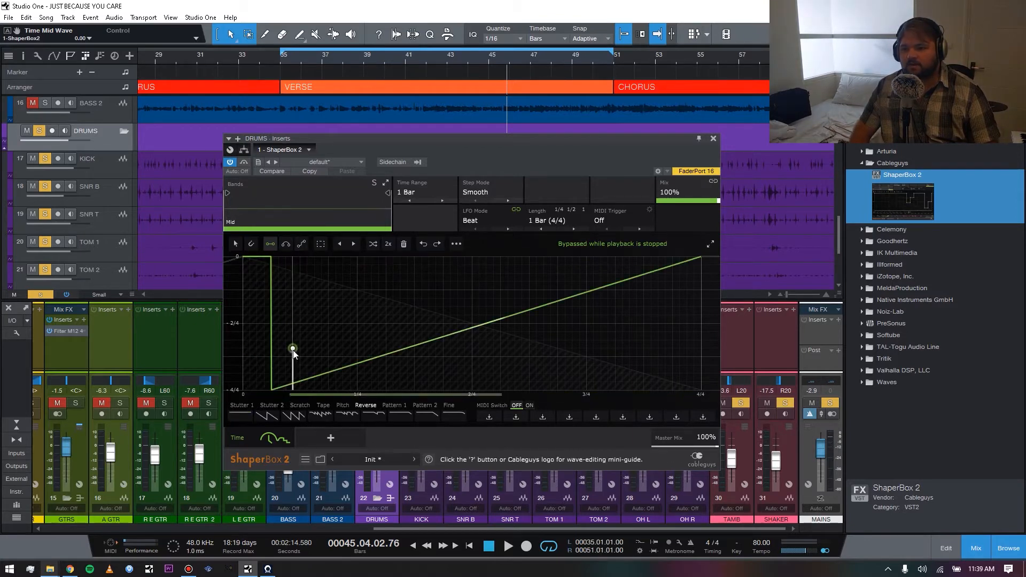
pyautogui.moveTo(300, 381)
pyautogui.mouseDown()
pyautogui.moveTo(299, 257)
pyautogui.moveTo(323, 391)
pyautogui.moveTo(330, 257)
pyautogui.moveTo(328, 391)
pyautogui.moveTo(357, 256)
pyautogui.mouseUp()
pyautogui.click(270, 245)
pyautogui.moveTo(357, 382); pyautogui.dragTo(357, 390)
pyautogui.click(271, 244)
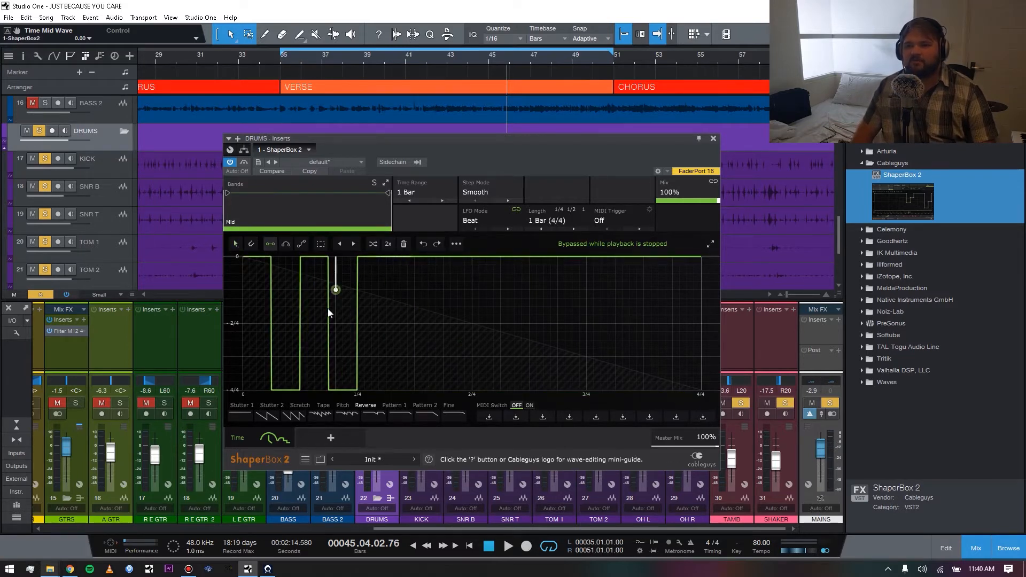
# Audition the custom double-dip Time wave on the drums from the start of the verse at bar 35.
pyautogui.click(280, 59)
pyautogui.press('space')
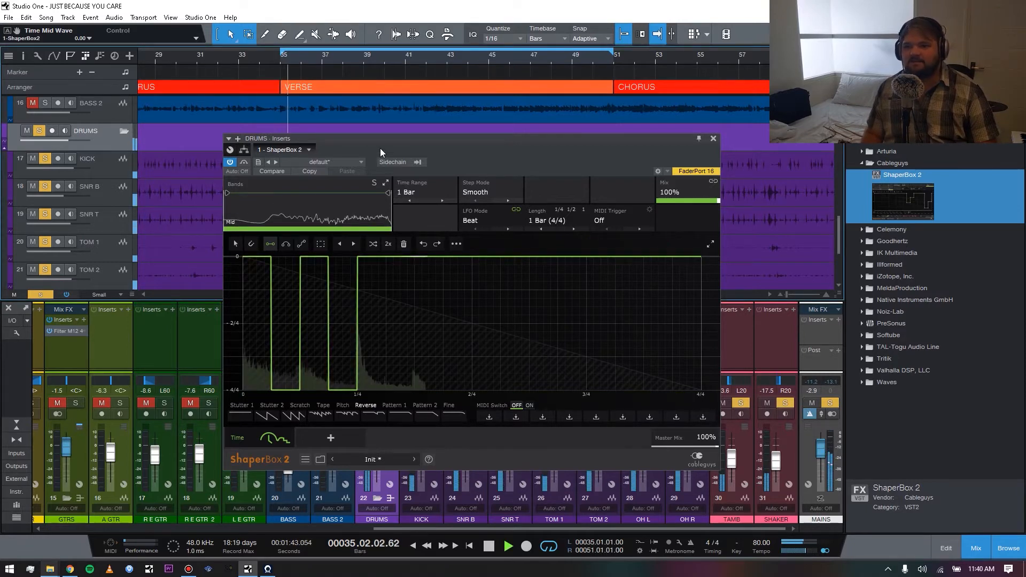
pyautogui.press('space')
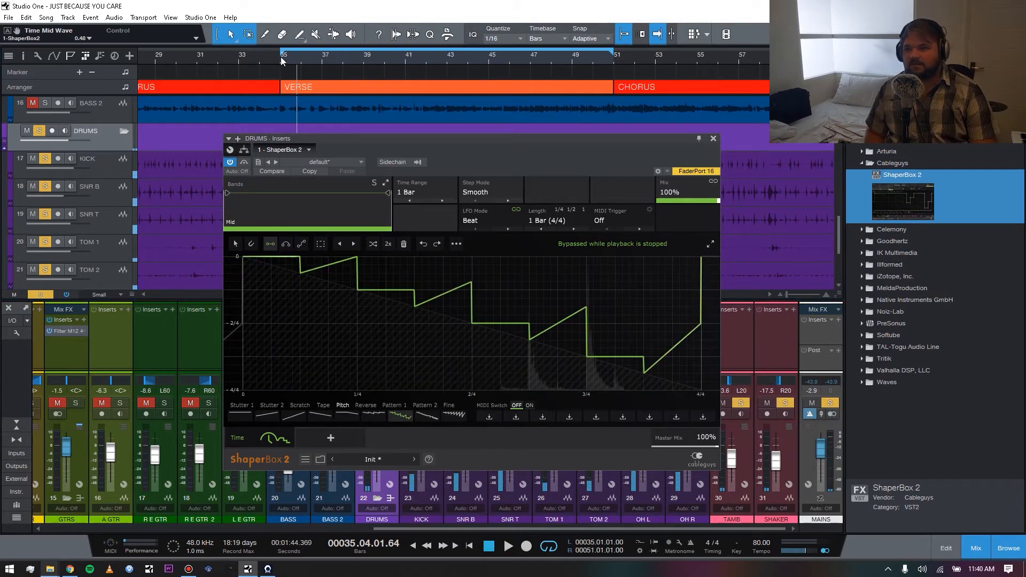
# Audition the seventh Pitch preset, with its alternating flat steps and rising ramps, from bar 35 and return to that bar.
pyautogui.click(281, 57)
pyautogui.press('space')
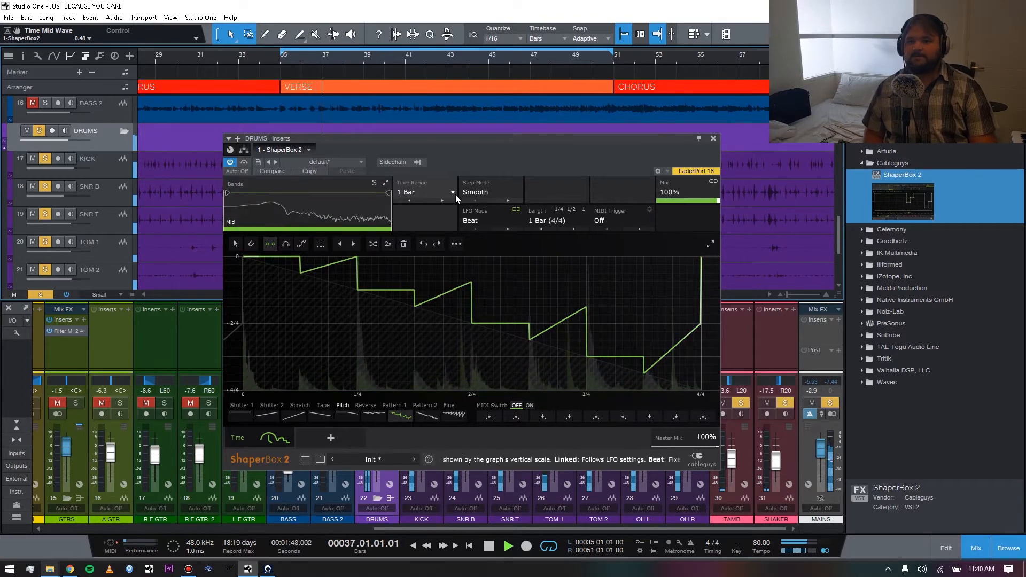
pyautogui.press('space')
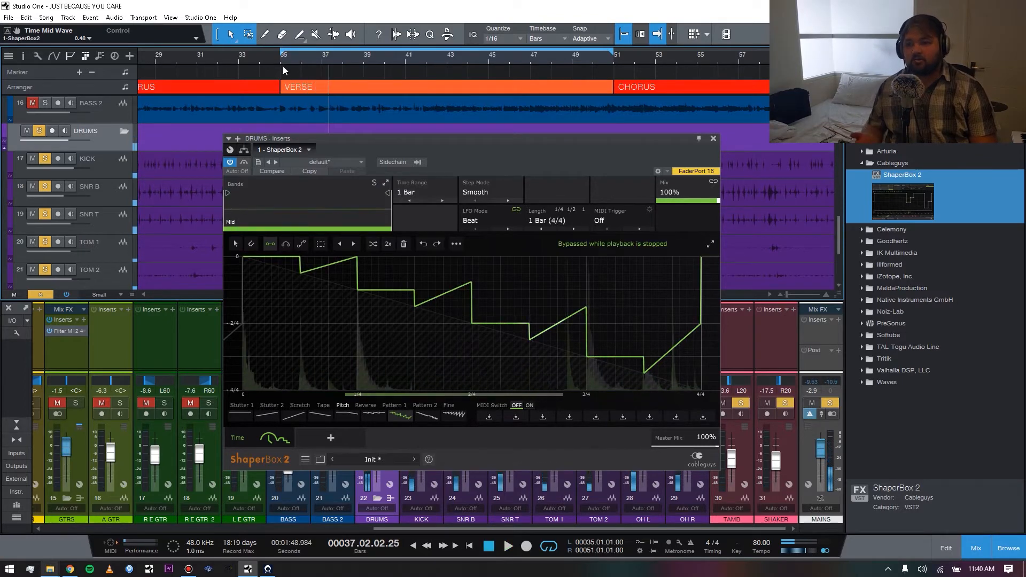
pyautogui.click(280, 58)
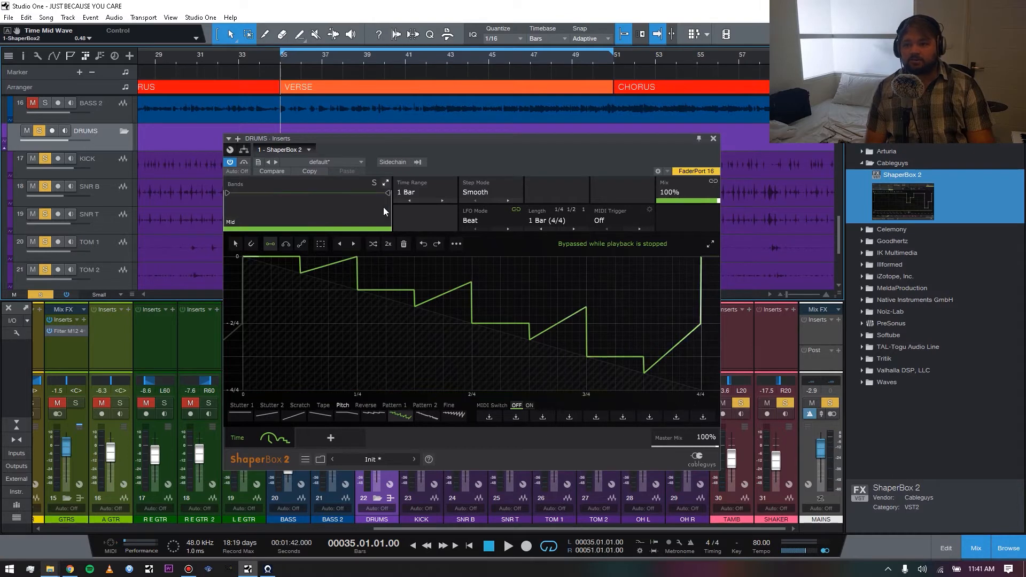
# Replace the Time shaper with a Crush shaper and look over its envelope settings.
pyautogui.moveTo(387, 193)
pyautogui.mouseDown()
pyautogui.moveTo(314, 193)
pyautogui.moveTo(391, 193)
pyautogui.mouseUp()
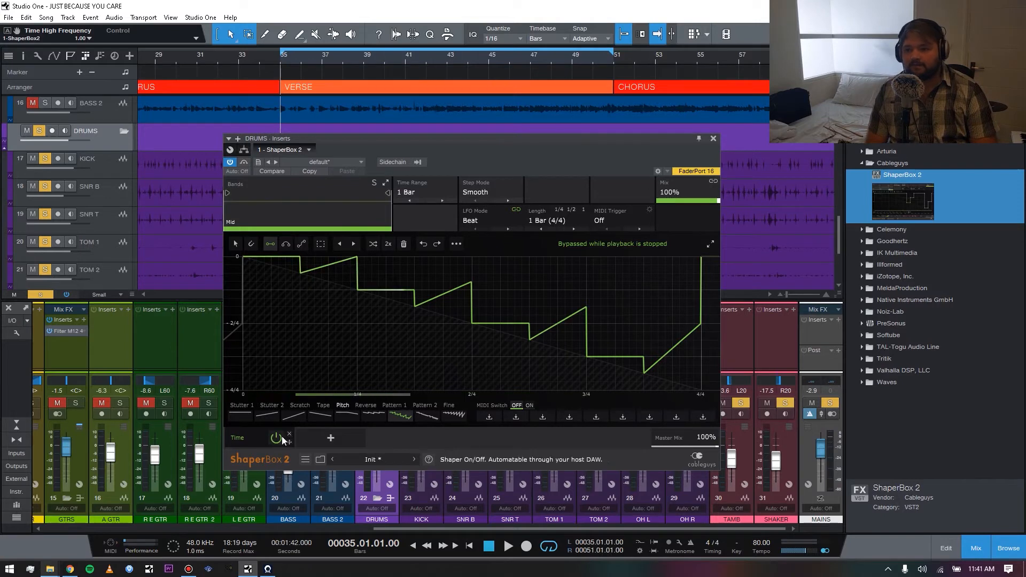
pyautogui.click(330, 438)
pyautogui.click(419, 228)
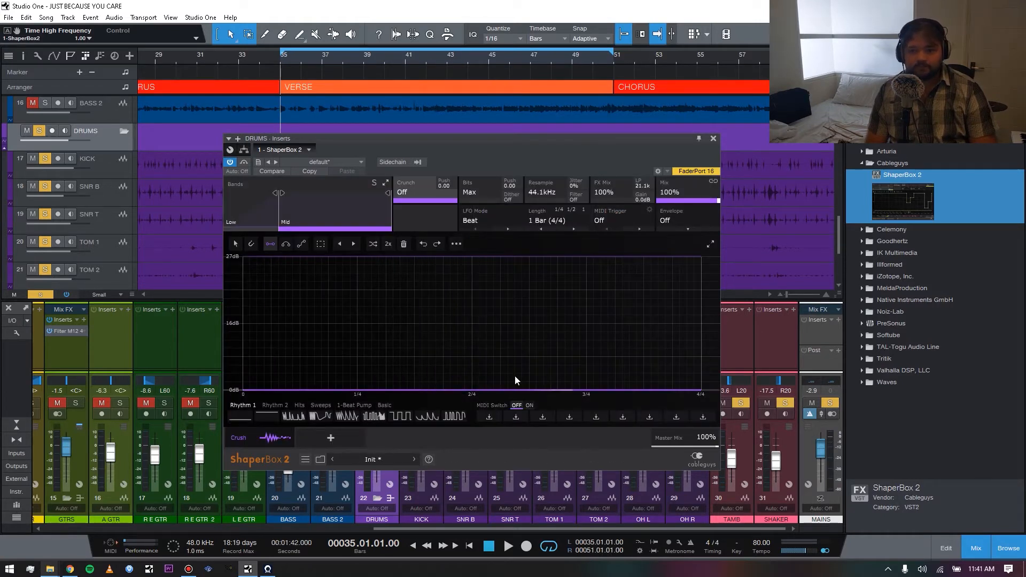
pyautogui.click(695, 225)
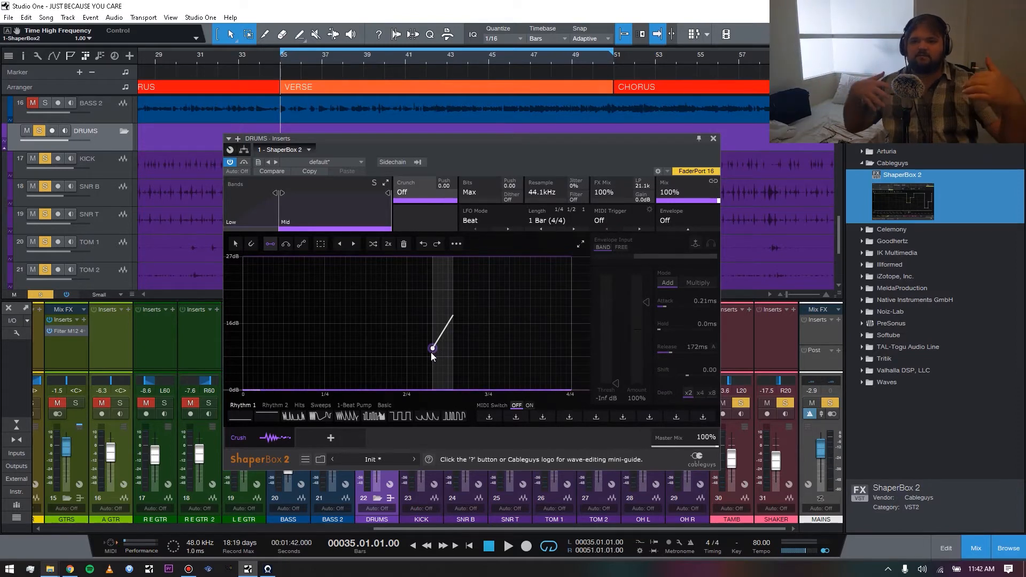
pyautogui.click(686, 230)
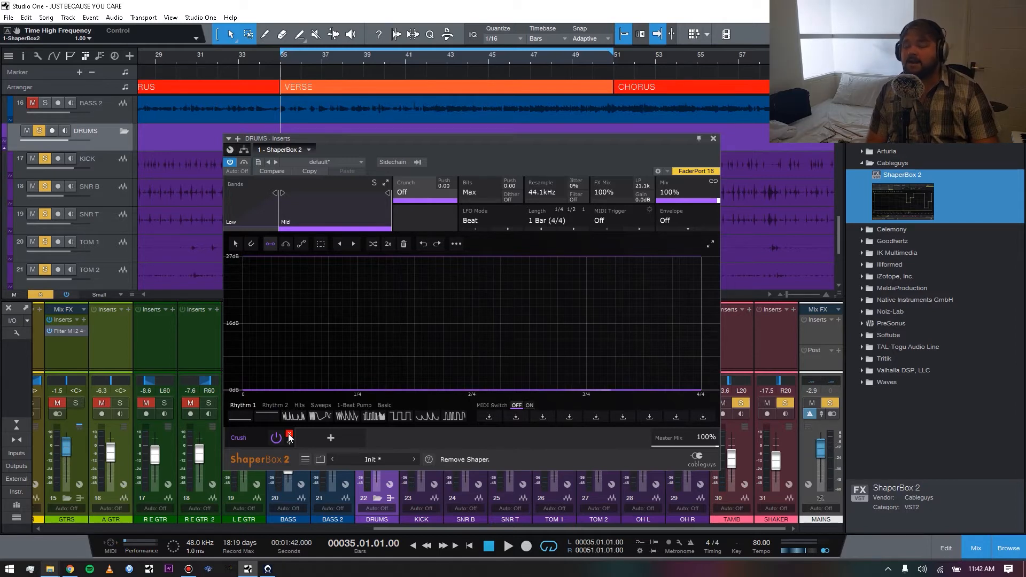
# Replace the Crush shaper with a Width shaper and load the rising ramp from the Basic waves.
pyautogui.click(289, 435)
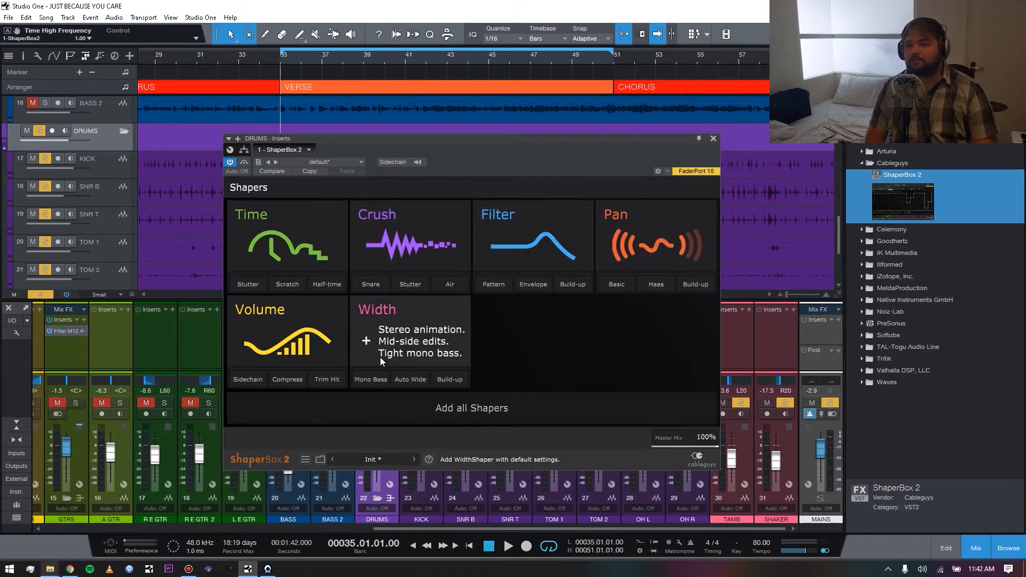
pyautogui.click(367, 343)
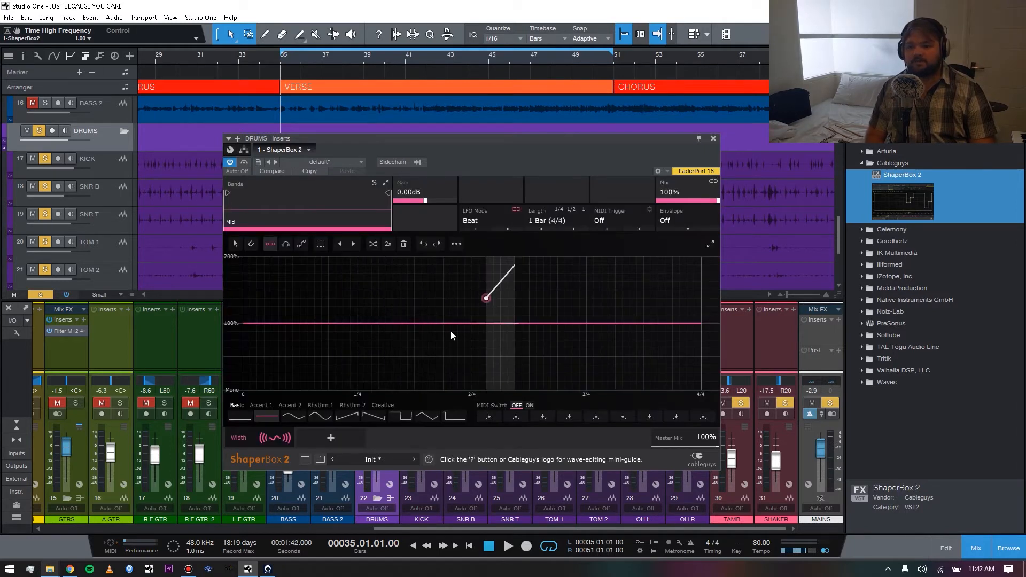
pyautogui.click(352, 418)
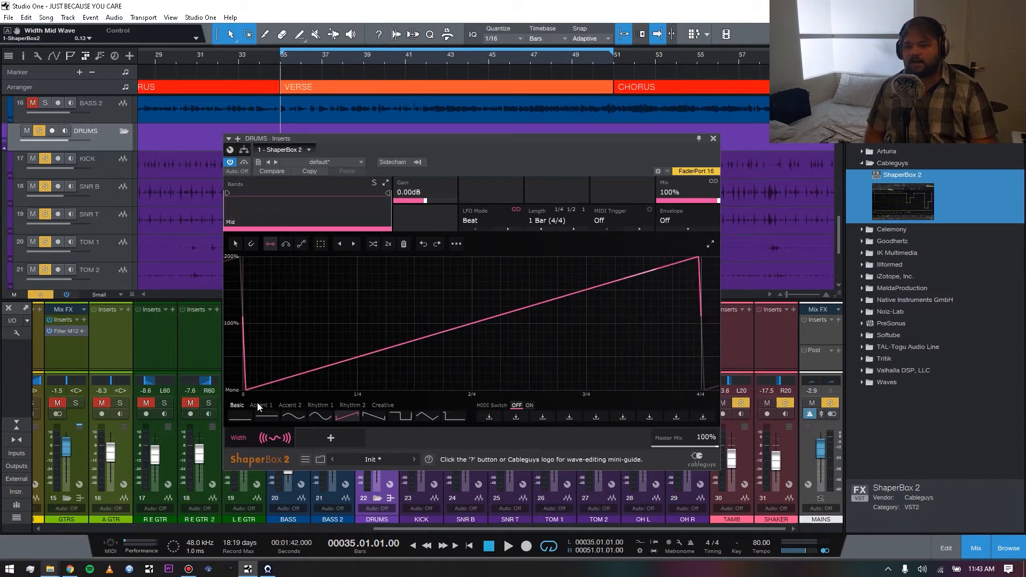
# Load the fourth Rhythm 1 wave in the Width shaper and audition it on the drums.
pyautogui.click(321, 406)
pyautogui.click(326, 419)
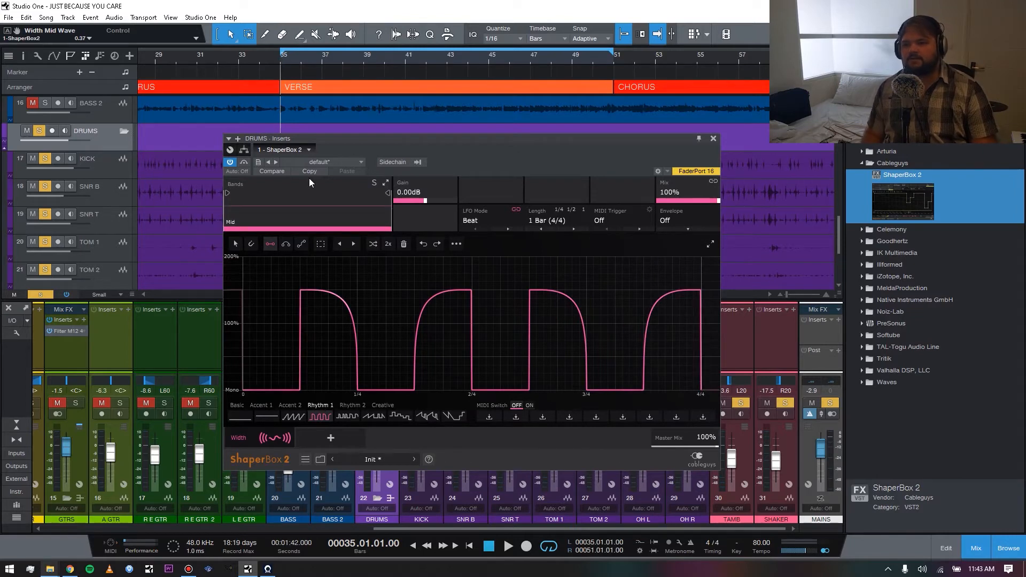
pyautogui.press('space')
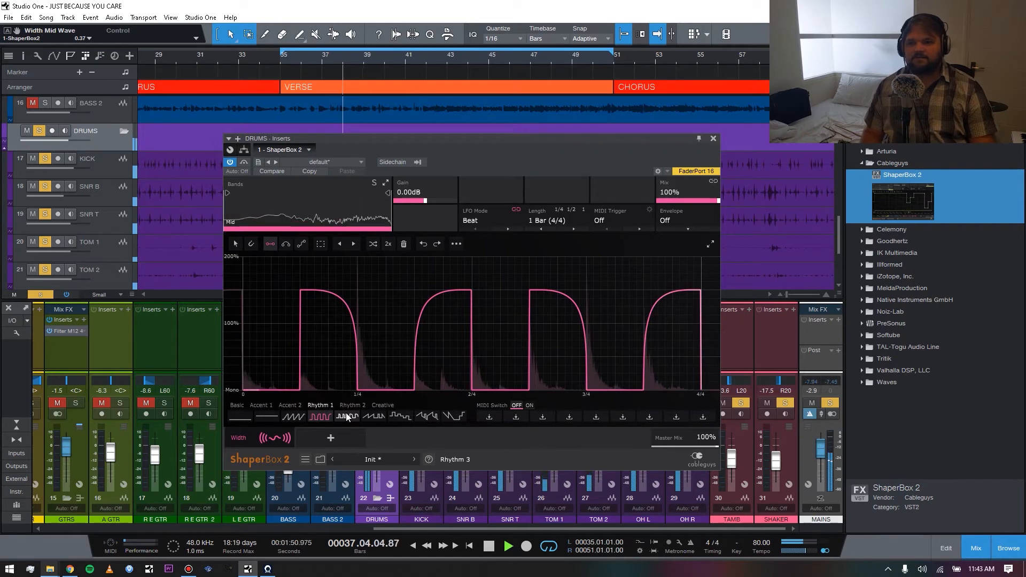
pyautogui.press('space')
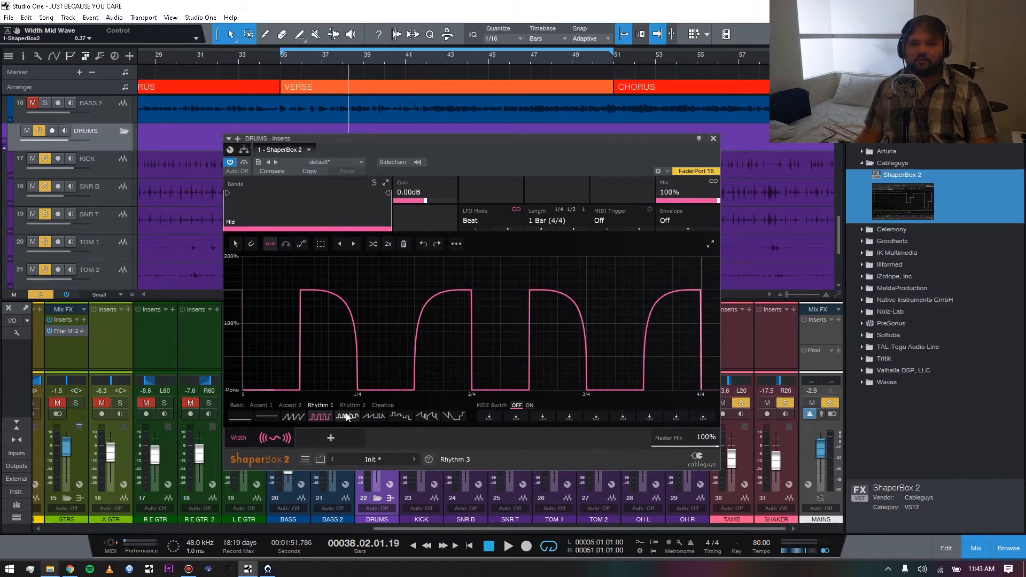
# Switch the Width shaper to the sixth Rhythm 1 wave and audition it on the drums.
pyautogui.moveTo(288, 437)
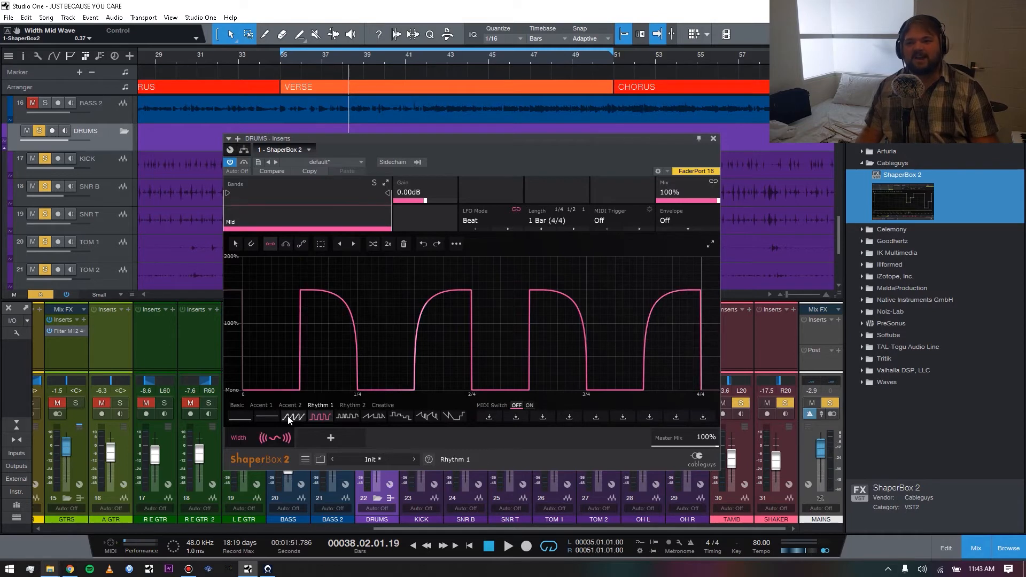
pyautogui.click(374, 416)
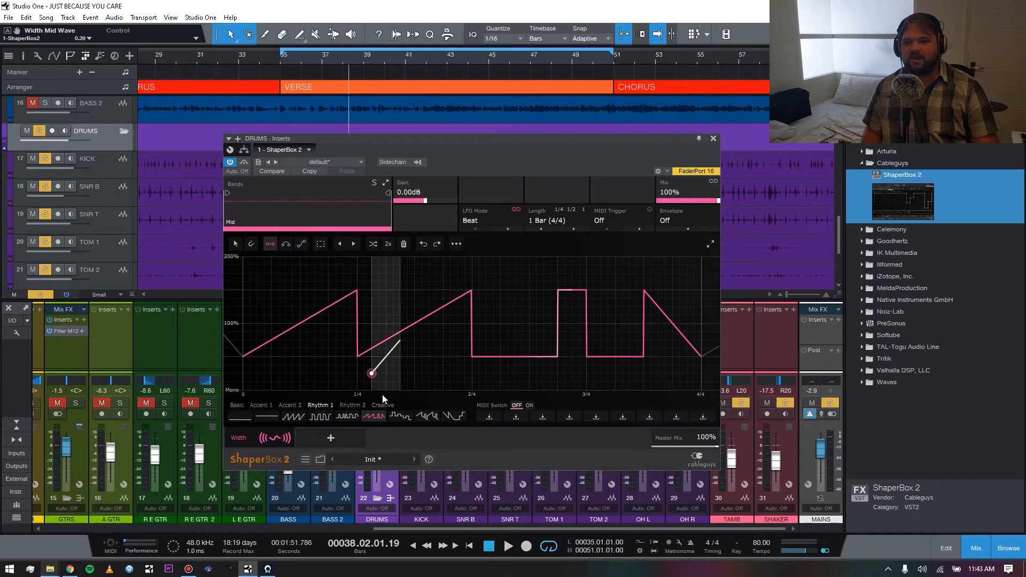
pyautogui.press('space')
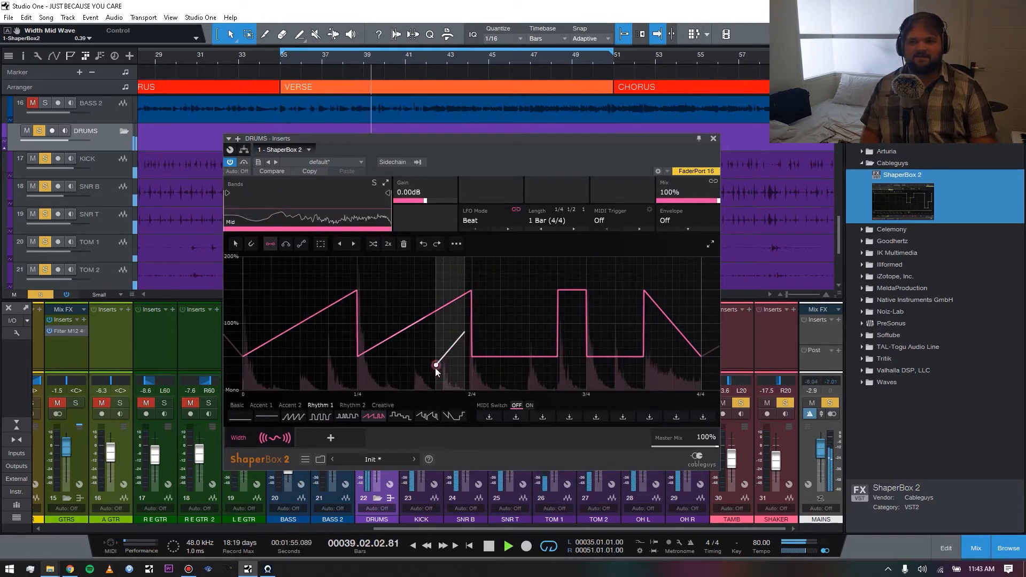
pyautogui.press('space')
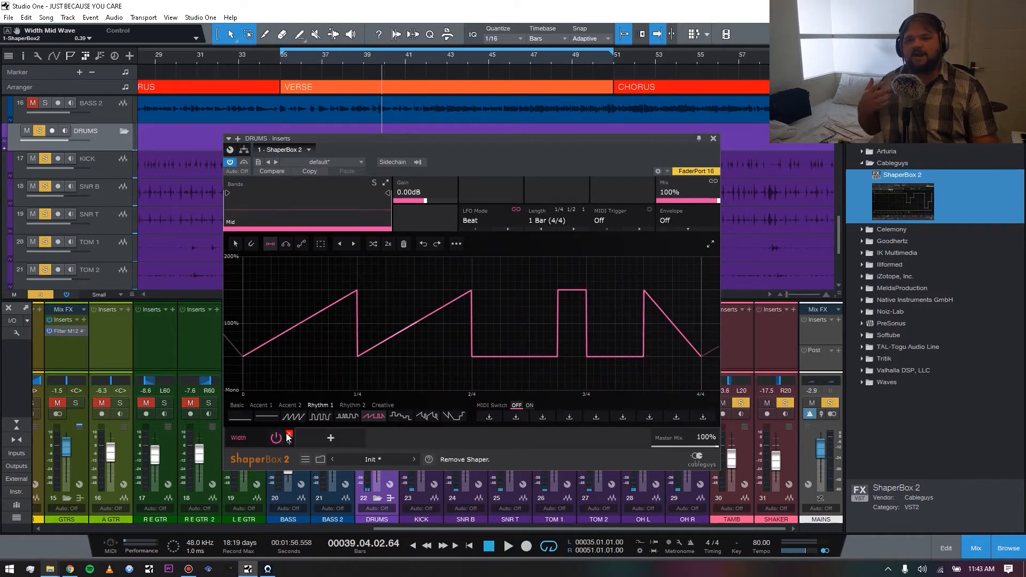
# Replace the Width shaper with a Pan shaper and turn on its envelope.
pyautogui.click(289, 434)
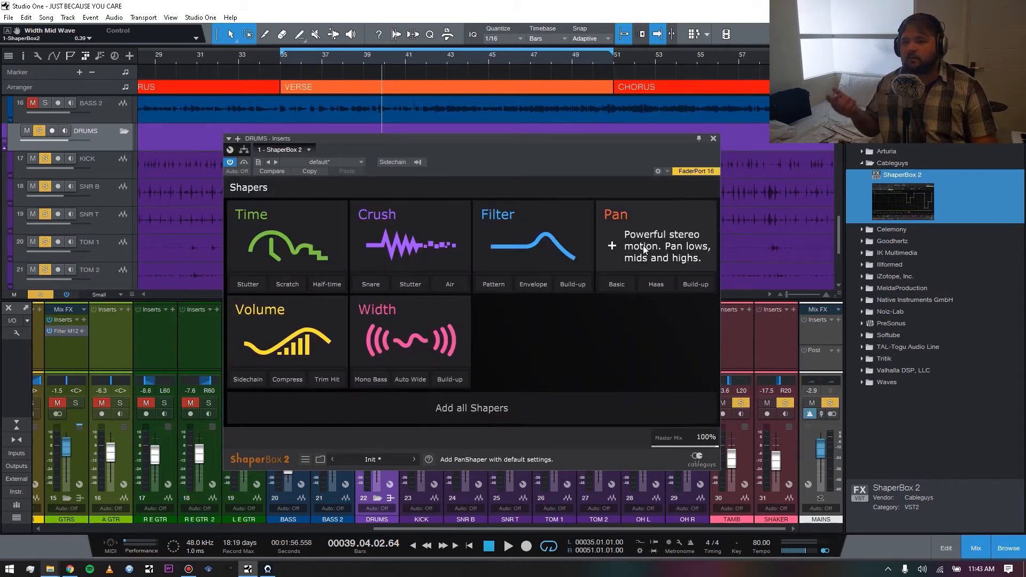
pyautogui.click(611, 247)
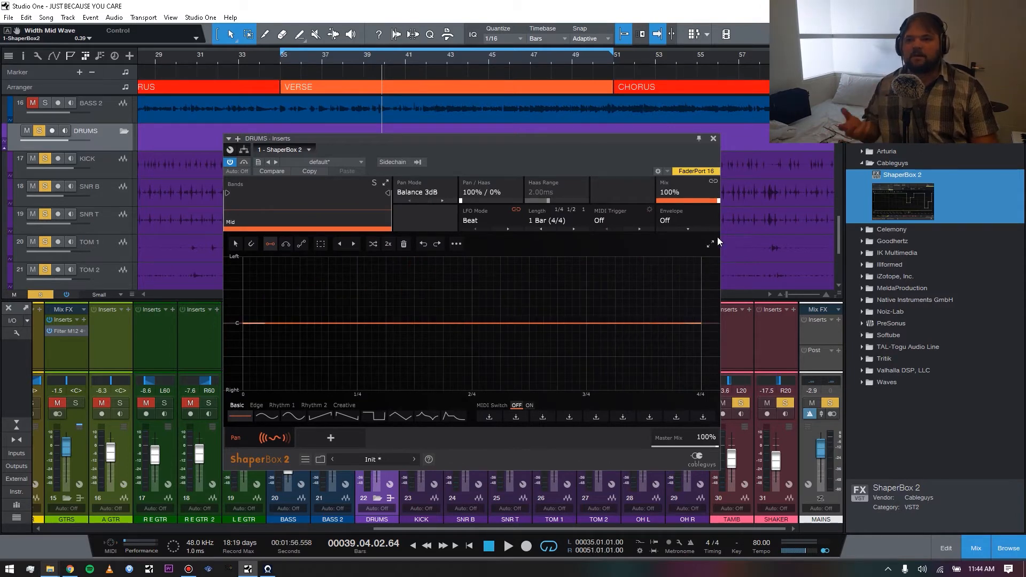
pyautogui.click(691, 227)
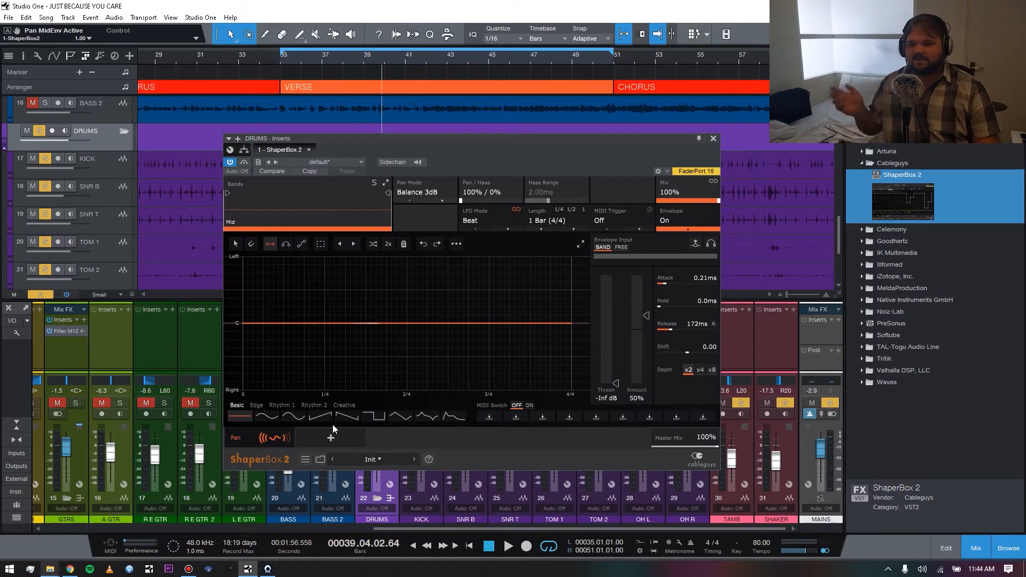
# Load the third Rhythm 1 pan wave and, during playback, set the envelope threshold to -10.0 dB and the amount to 200%.
pyautogui.click(280, 405)
pyautogui.click(299, 418)
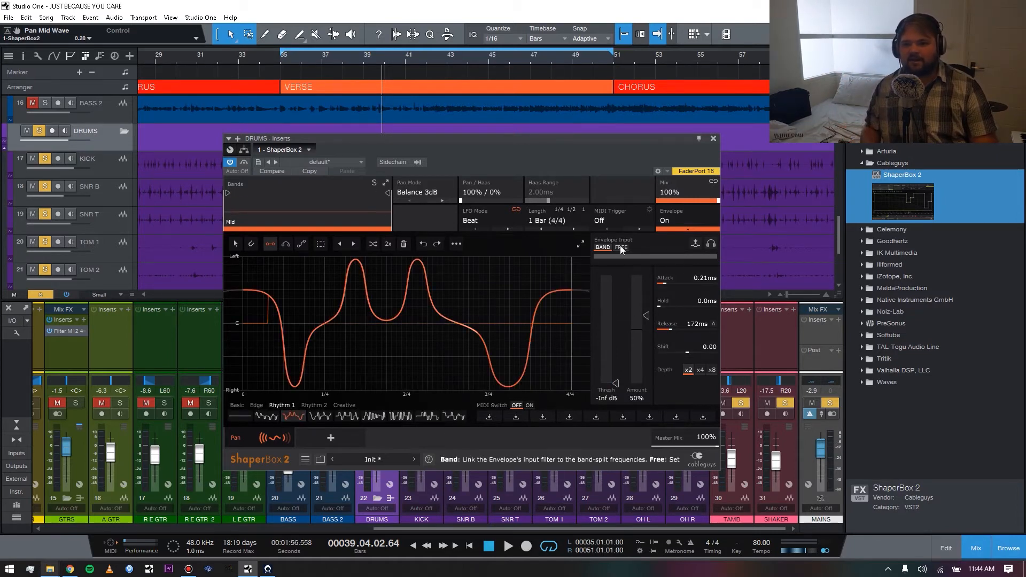
pyautogui.press('space')
pyautogui.moveTo(620, 384); pyautogui.dragTo(620, 343)
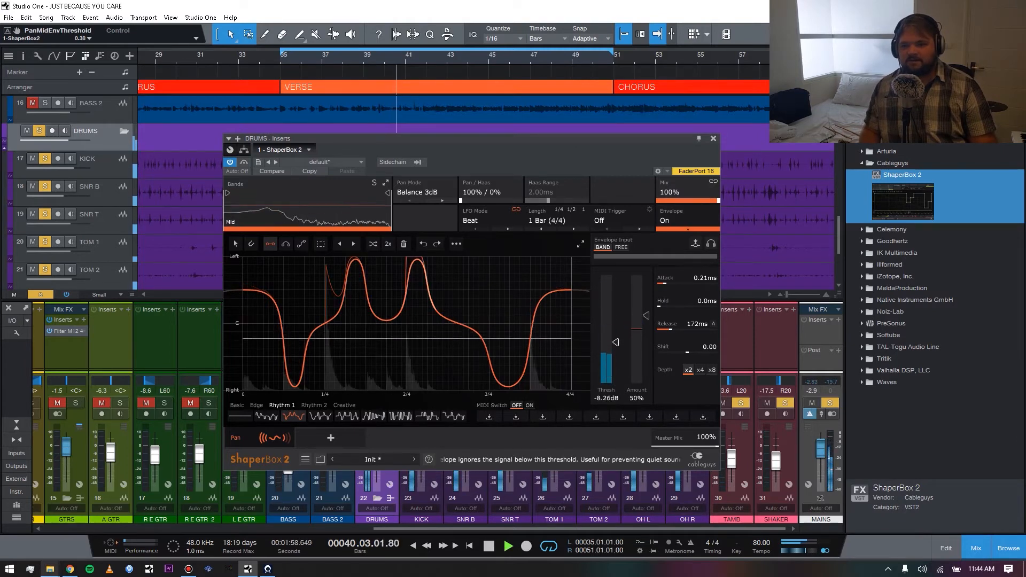
pyautogui.moveTo(652, 332); pyautogui.dragTo(616, 349)
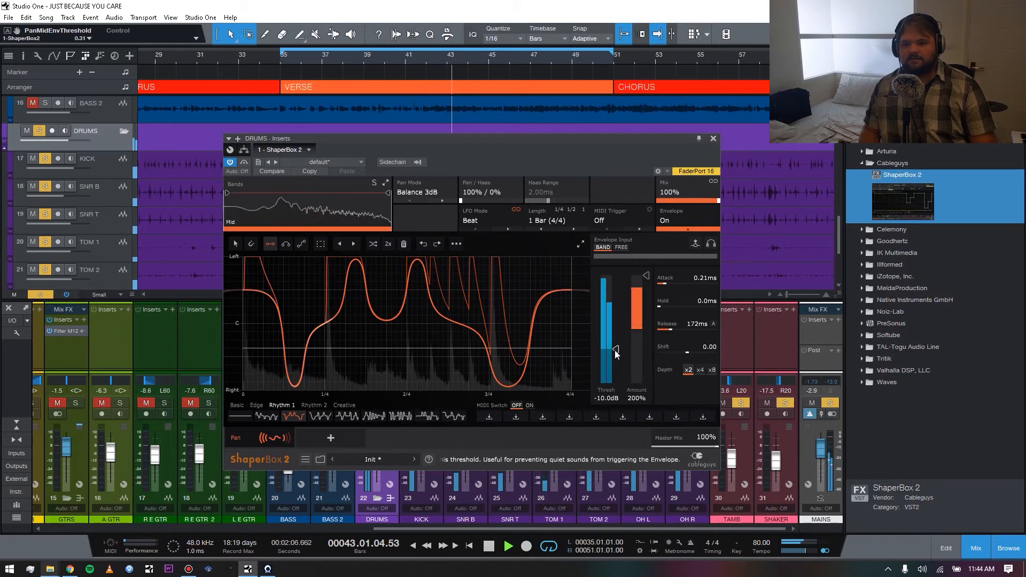
pyautogui.press('space')
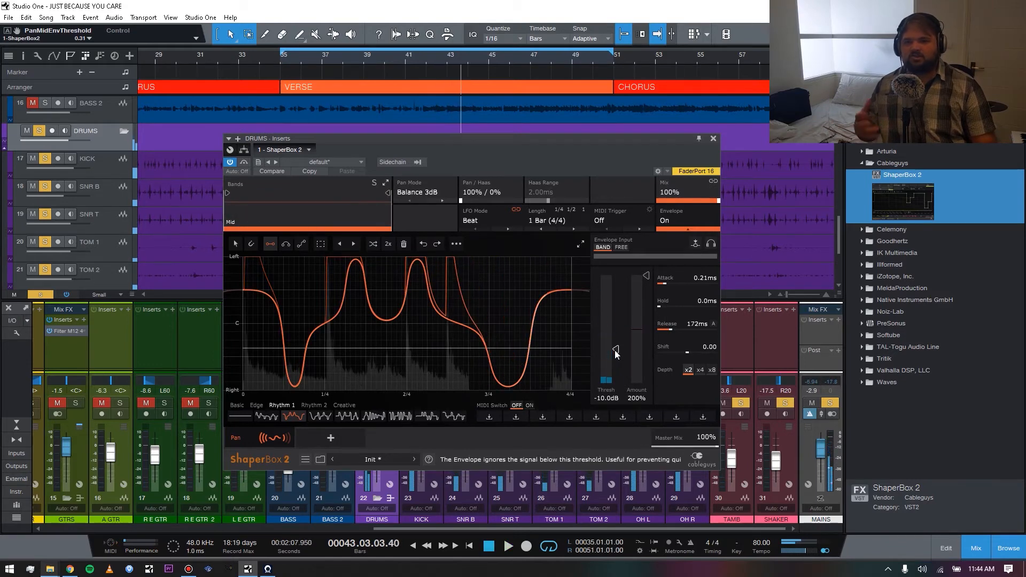
# Replace the Pan shaper with a new Time shaper and load the sixth Stutter 1 preset with descending steps.
pyautogui.moveTo(288, 433)
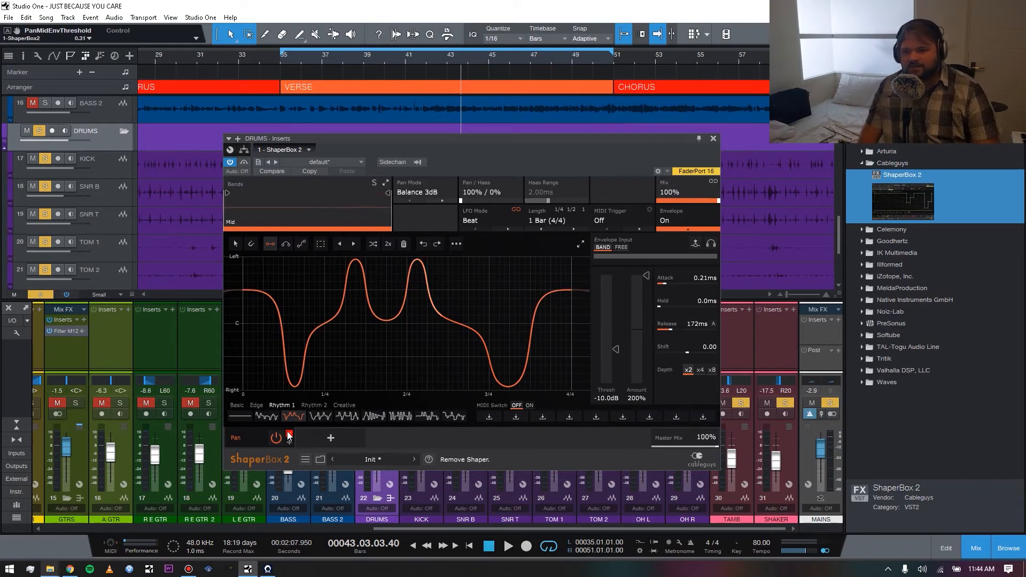
pyautogui.click(289, 434)
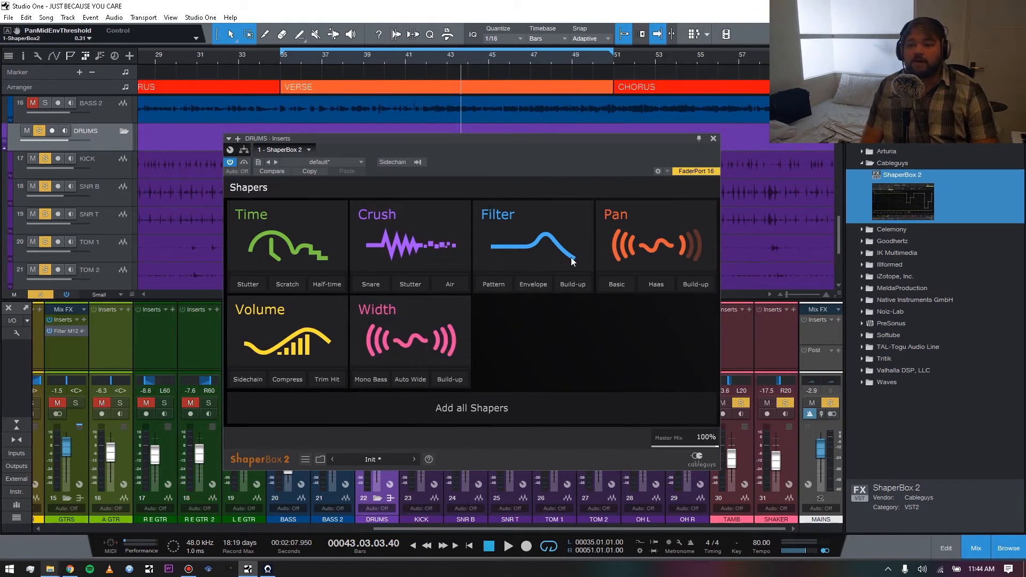
pyautogui.click(242, 249)
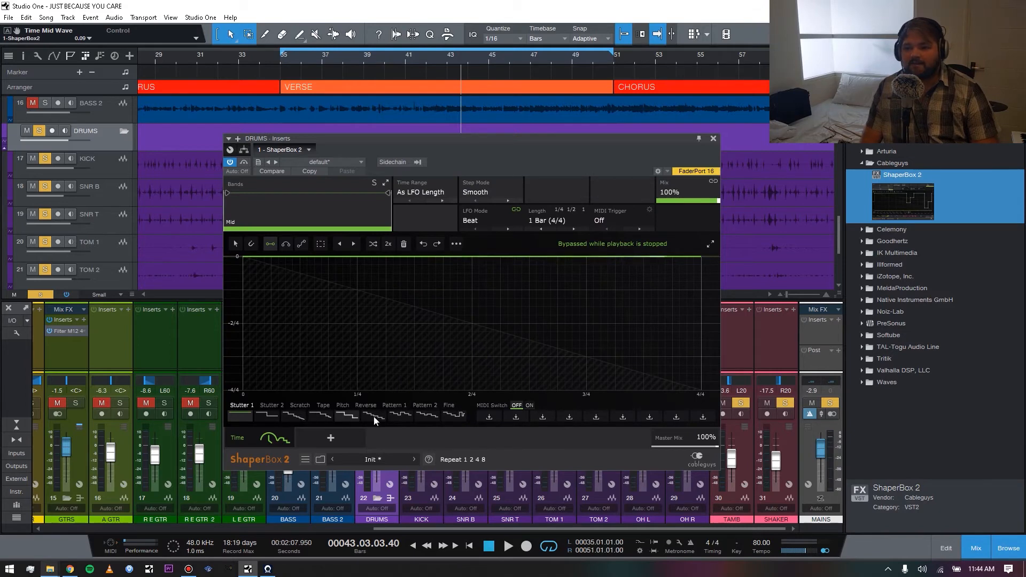
pyautogui.click(346, 415)
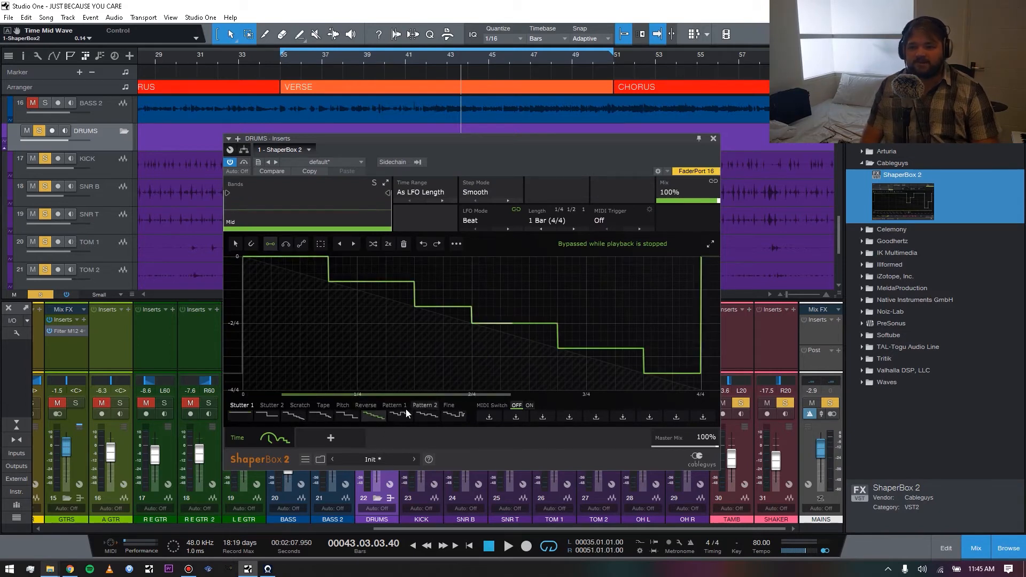
# Add a Crush shaper with a Rhythm 1 wave and a Filter shaper after the Time shaper.
pyautogui.click(330, 438)
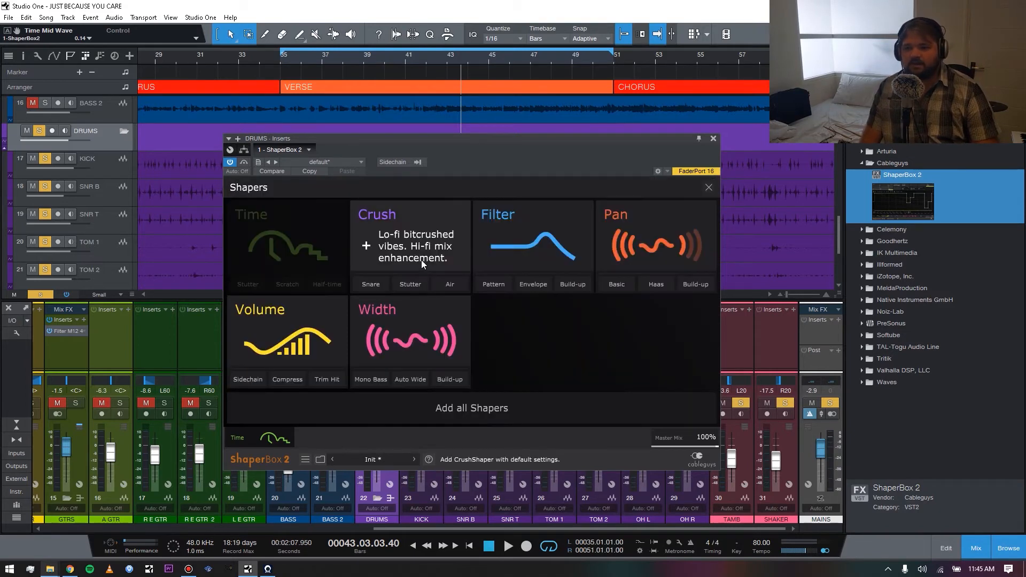
pyautogui.click(406, 258)
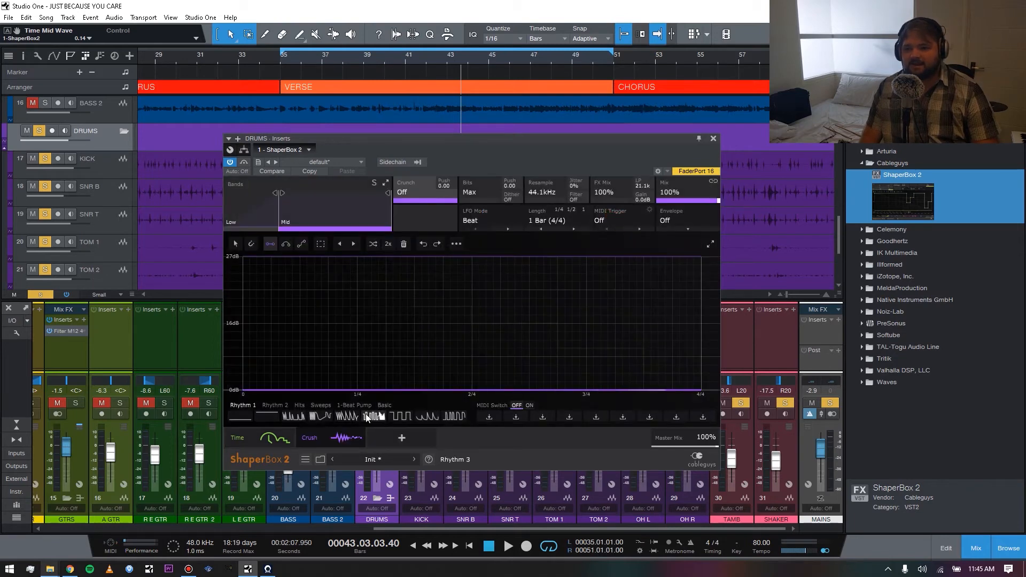
pyautogui.click(399, 438)
pyautogui.click(528, 247)
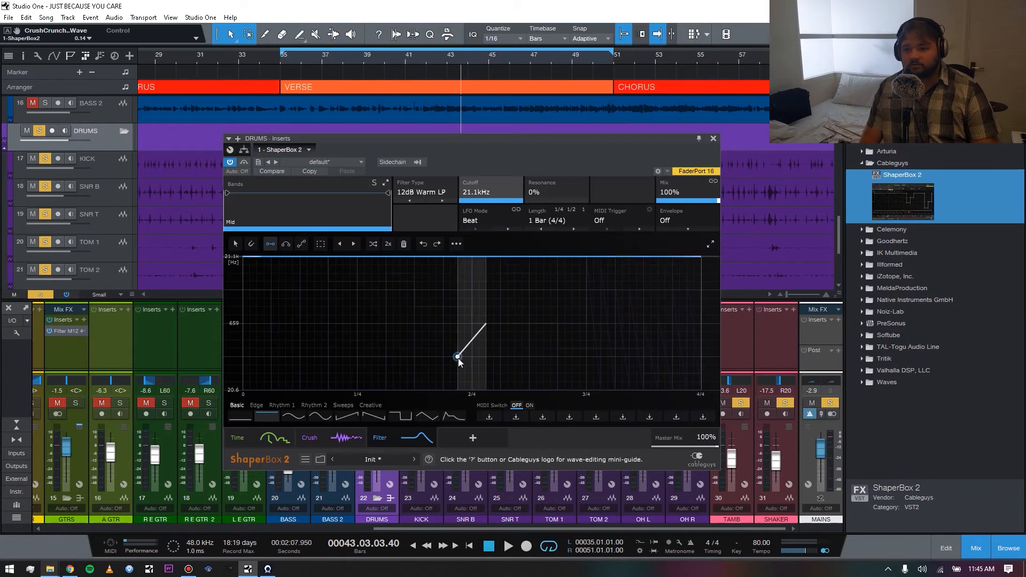
# Load the seventh Rhythm 2 wave for the filter cutoff and play the drums from bar 35 through the combined shapers.
pyautogui.click(304, 405)
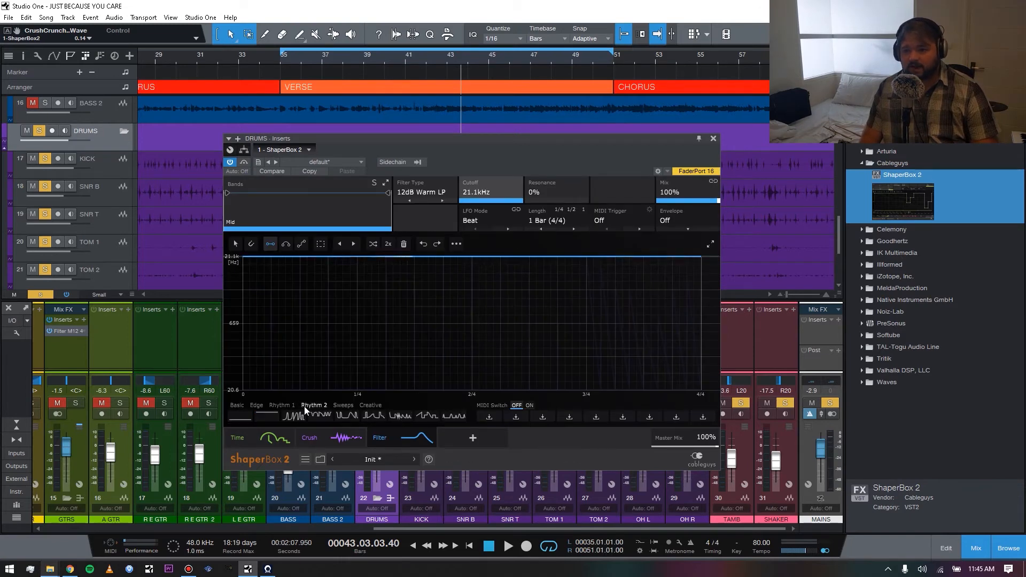
pyautogui.click(398, 418)
pyautogui.click(283, 60)
pyautogui.press('space')
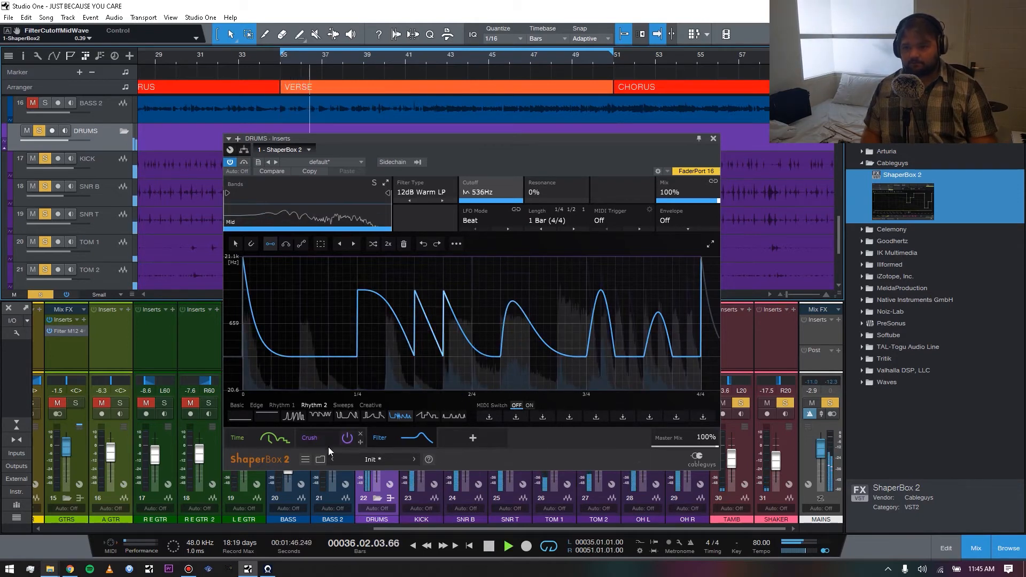
# Add a Volume shaper with the ninth Rhythm 1 wave and lower the master mix to 79% during playback.
pyautogui.click(473, 438)
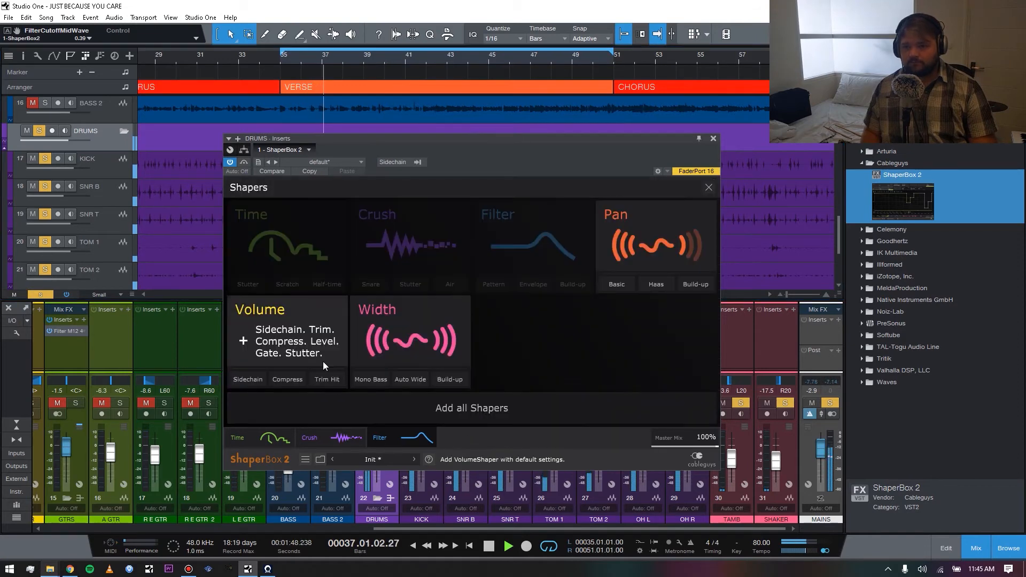
pyautogui.click(292, 346)
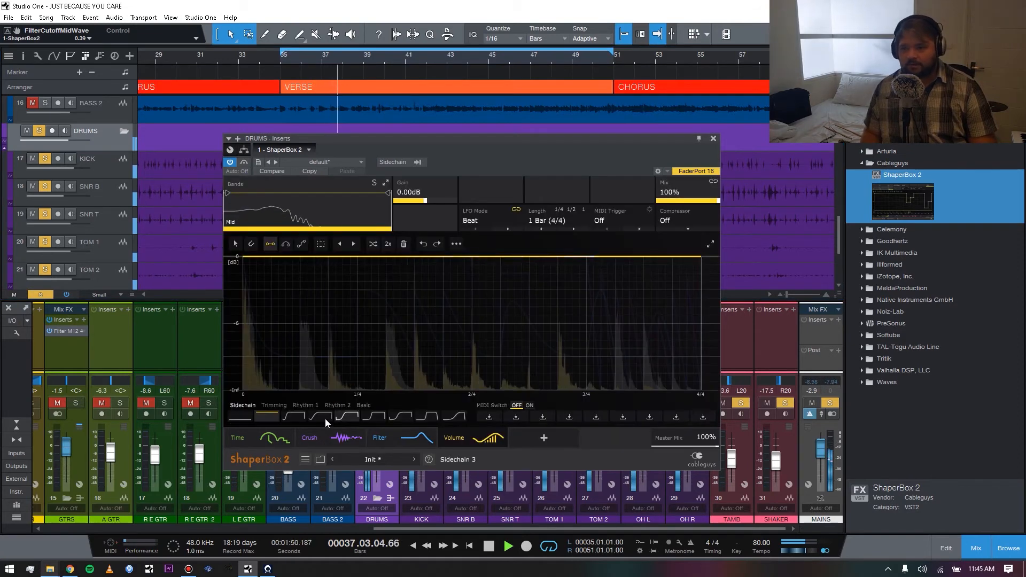
pyautogui.click(306, 406)
pyautogui.click(373, 416)
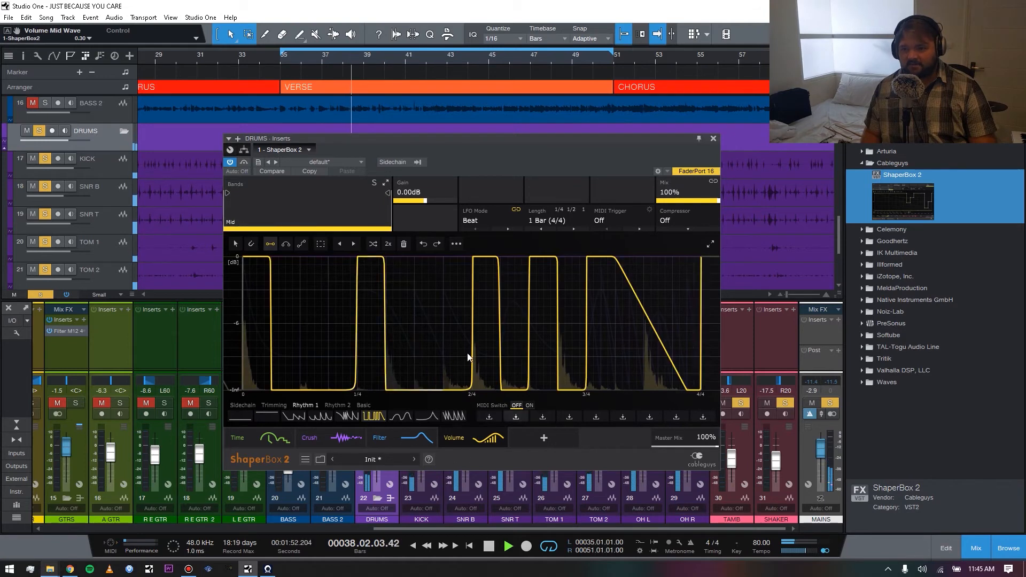
pyautogui.click(453, 416)
pyautogui.moveTo(418, 442)
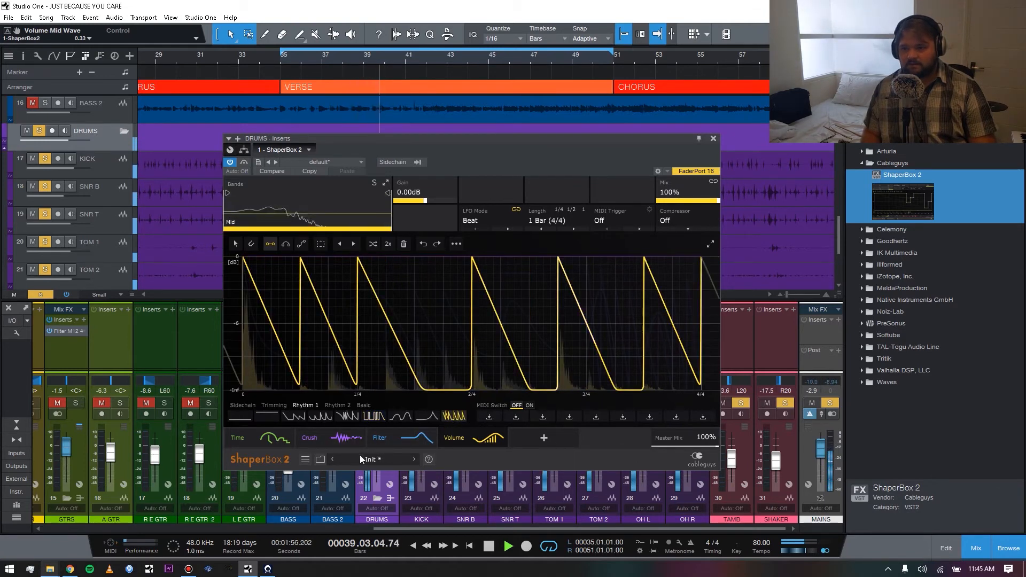
pyautogui.moveTo(687, 445); pyautogui.dragTo(687, 456)
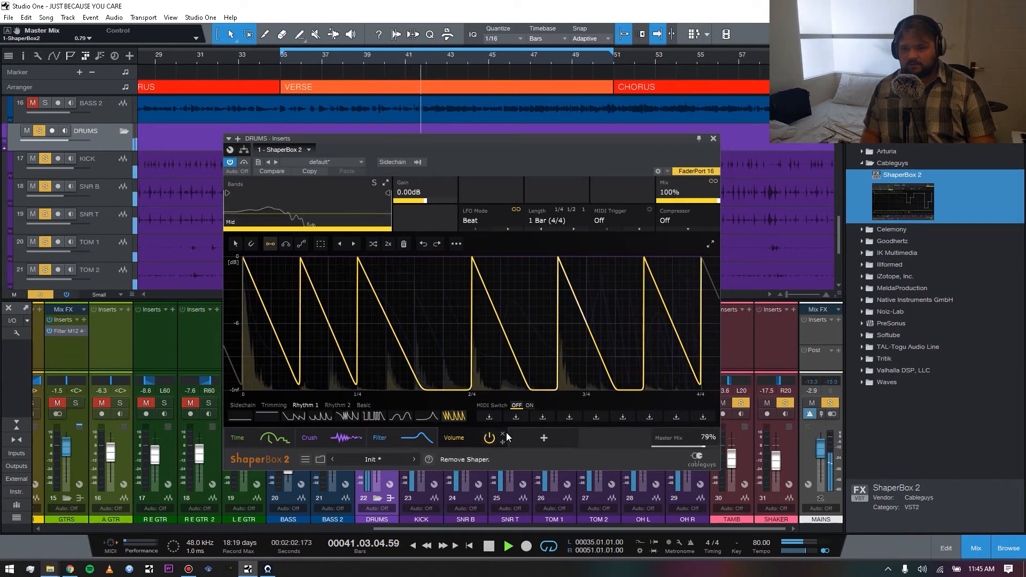
# Remove the Volume shaper and load the sixth Rhythm 2 wave for the filter cutoff.
pyautogui.click(503, 435)
pyautogui.click(405, 438)
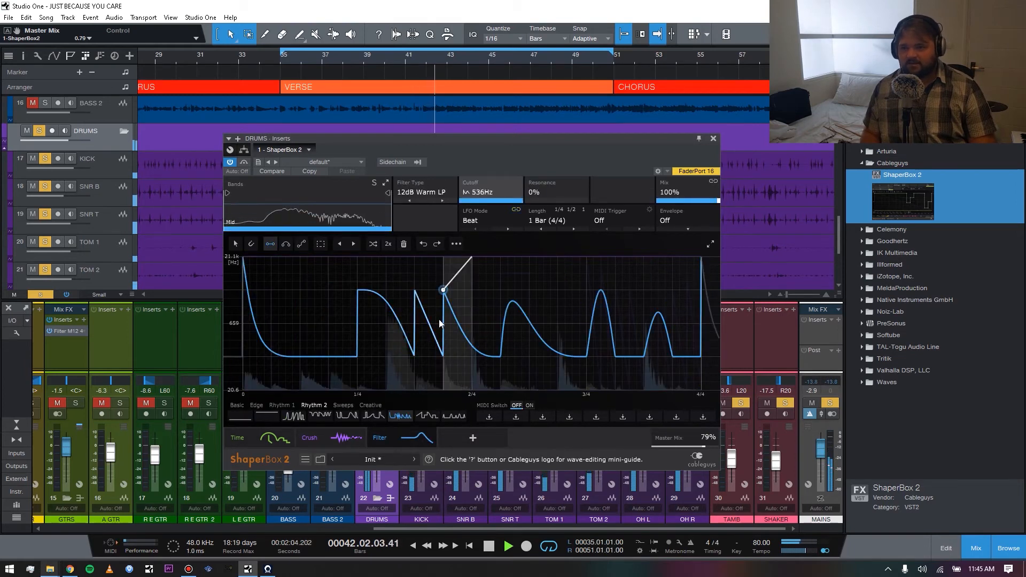
pyautogui.click(376, 417)
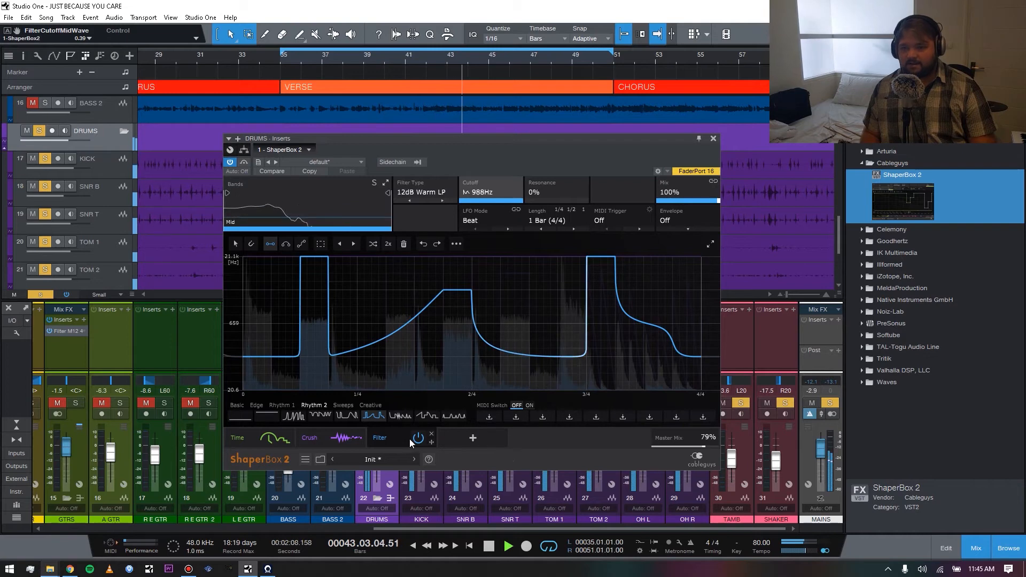
# Add a Pan shaper with the fourth Rhythm 2 wave, set the master mix to 100% and stop playback.
pyautogui.click(472, 438)
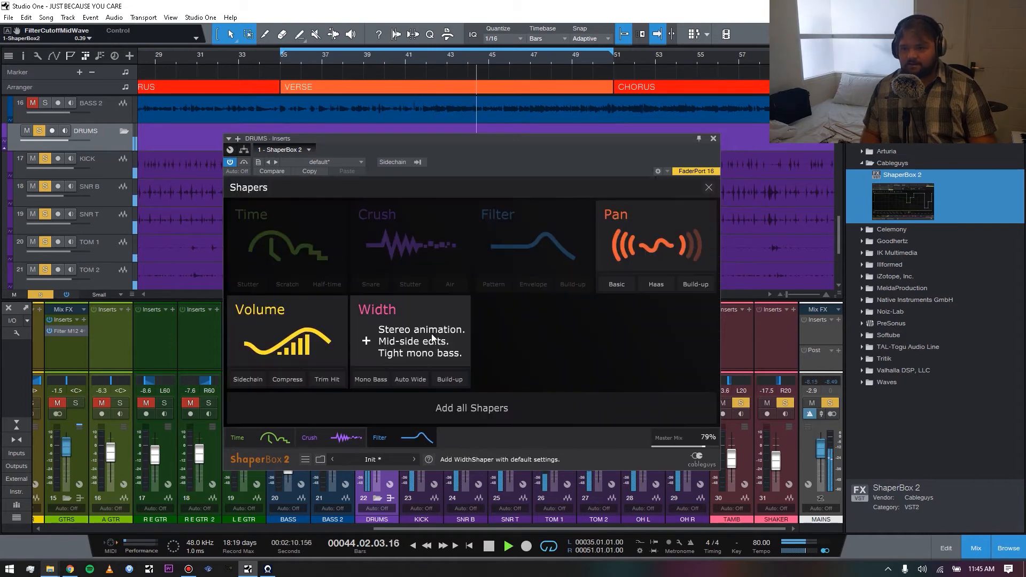
pyautogui.click(620, 261)
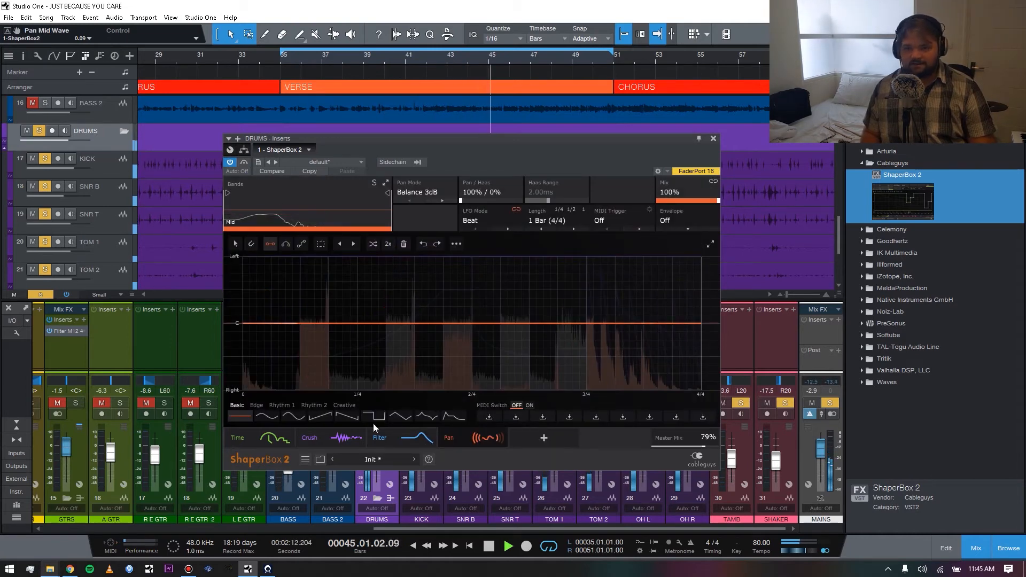
pyautogui.click(306, 407)
pyautogui.click(314, 418)
pyautogui.moveTo(425, 440)
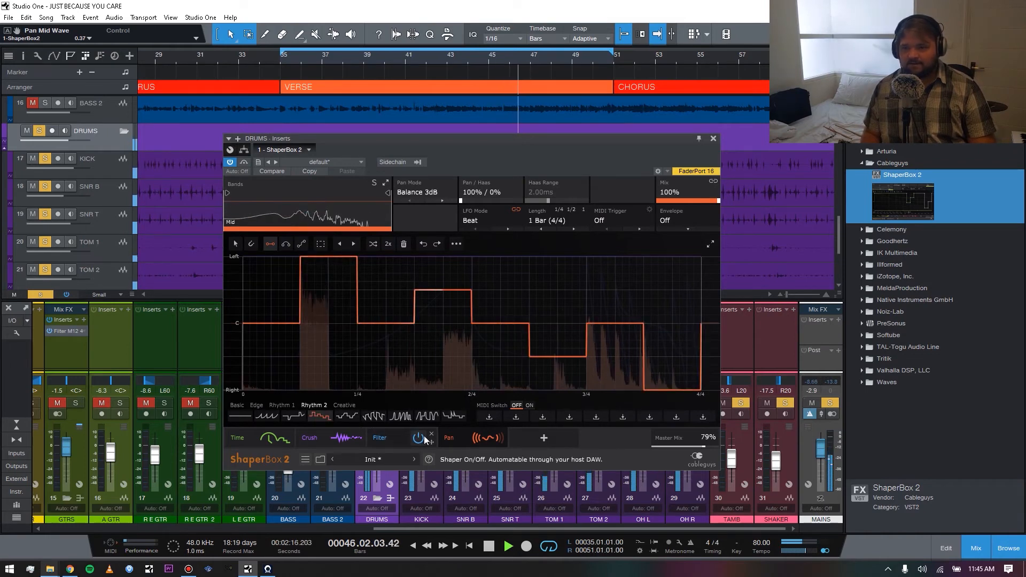
pyautogui.moveTo(698, 443); pyautogui.dragTo(718, 442)
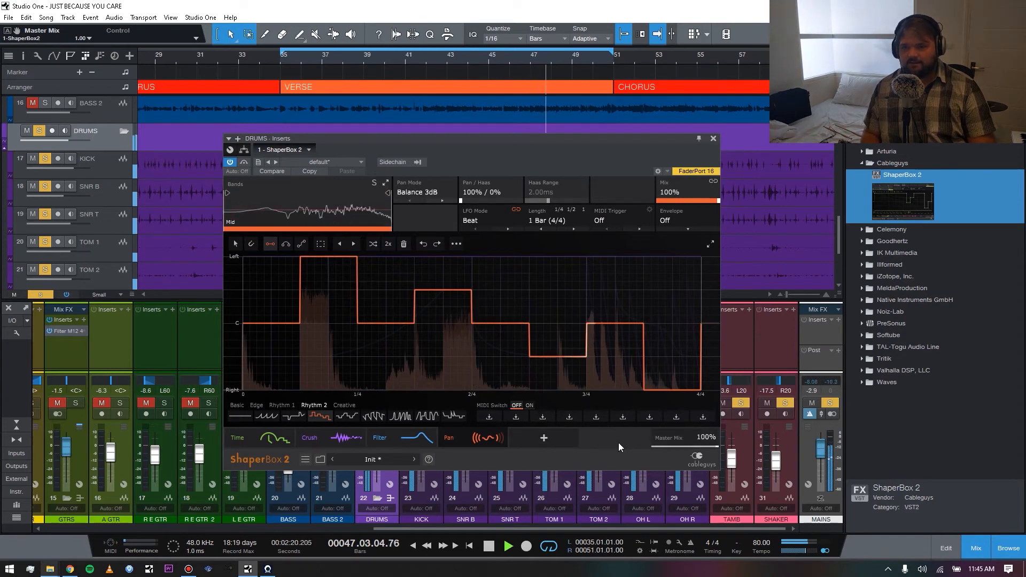
pyautogui.press('space')
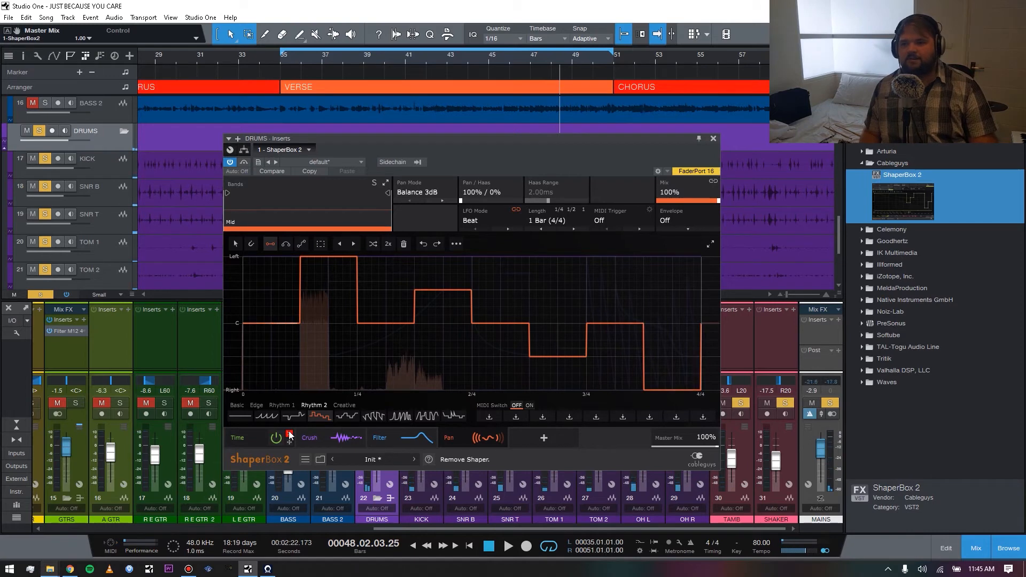
# Remove all shapers and load the Repeat up preset from page 7 of the preset library.
pyautogui.click(289, 435)
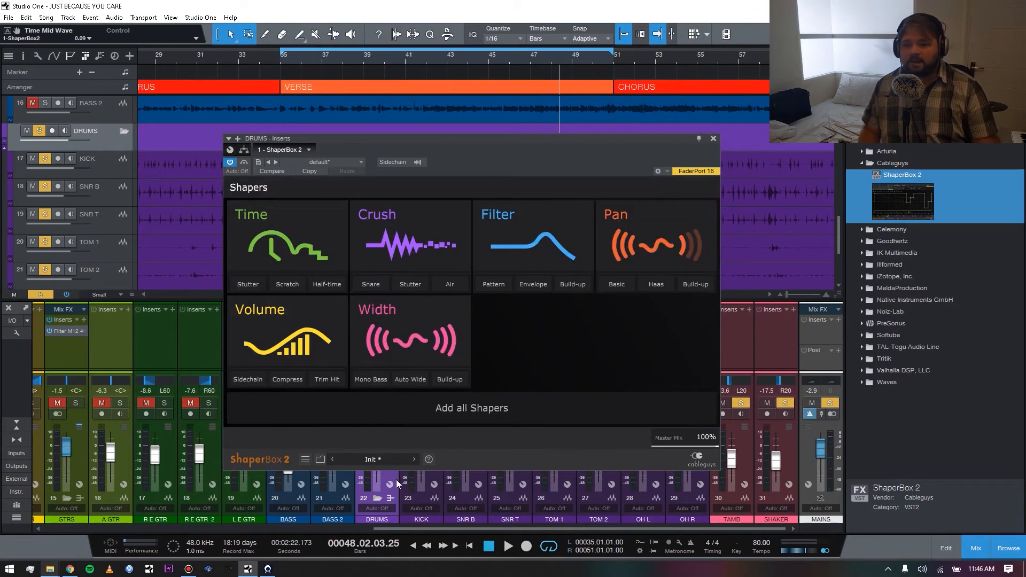
pyautogui.click(373, 460)
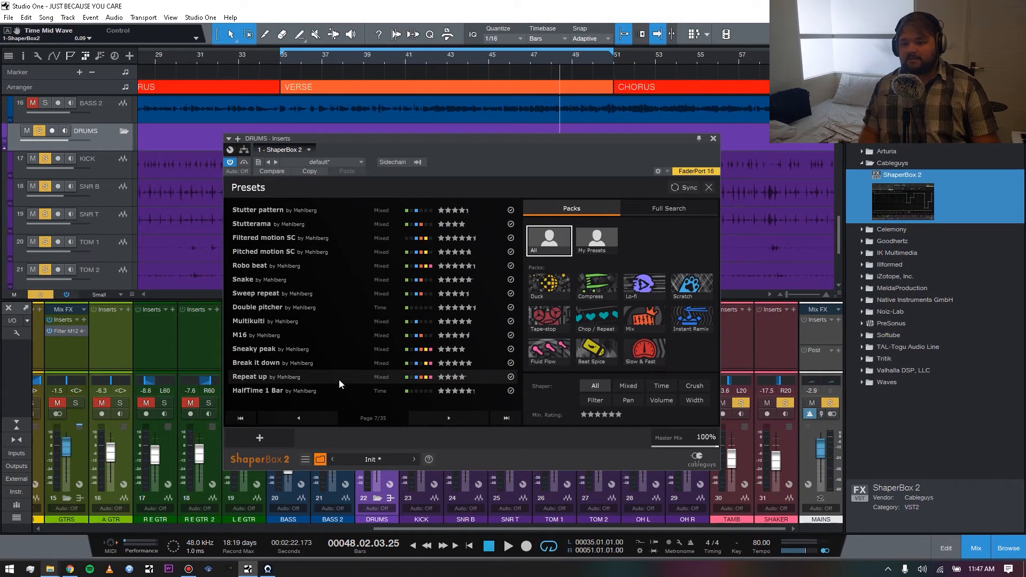
pyautogui.doubleClick(338, 377)
# Audition the Stutterama and Sneaky peak presets on the drums from bar 35.
pyautogui.click(281, 60)
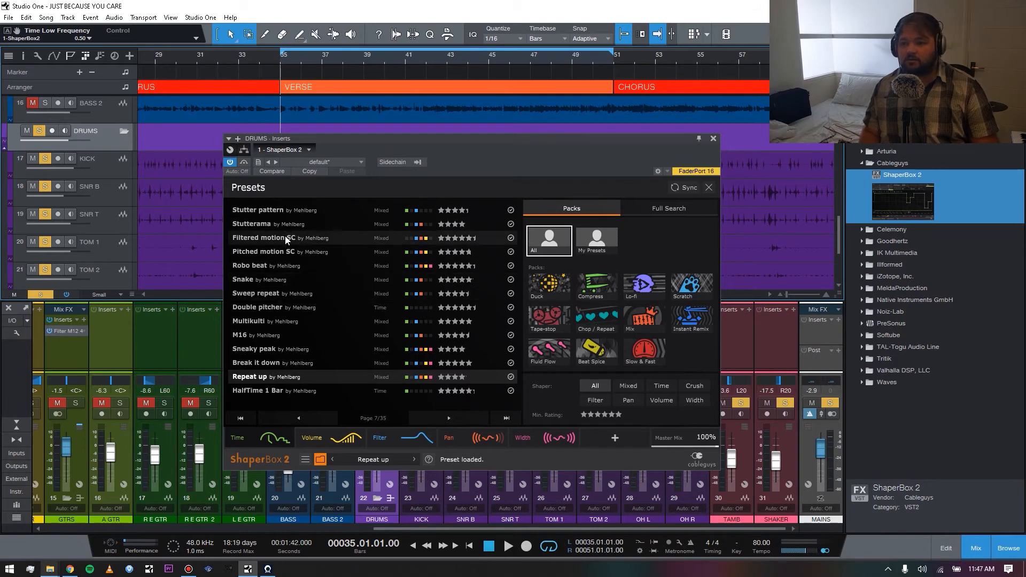
pyautogui.doubleClick(307, 230)
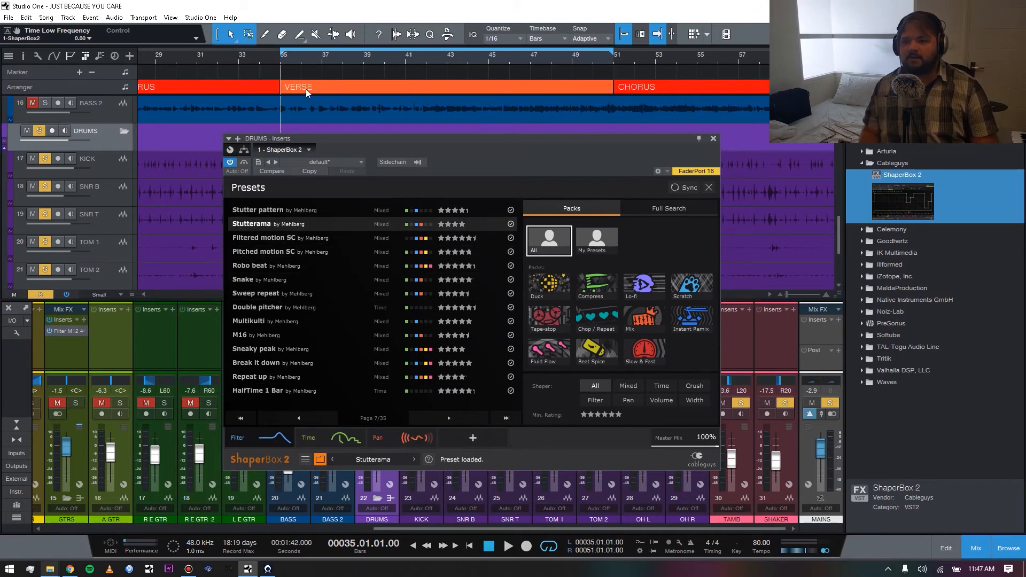
pyautogui.press('space')
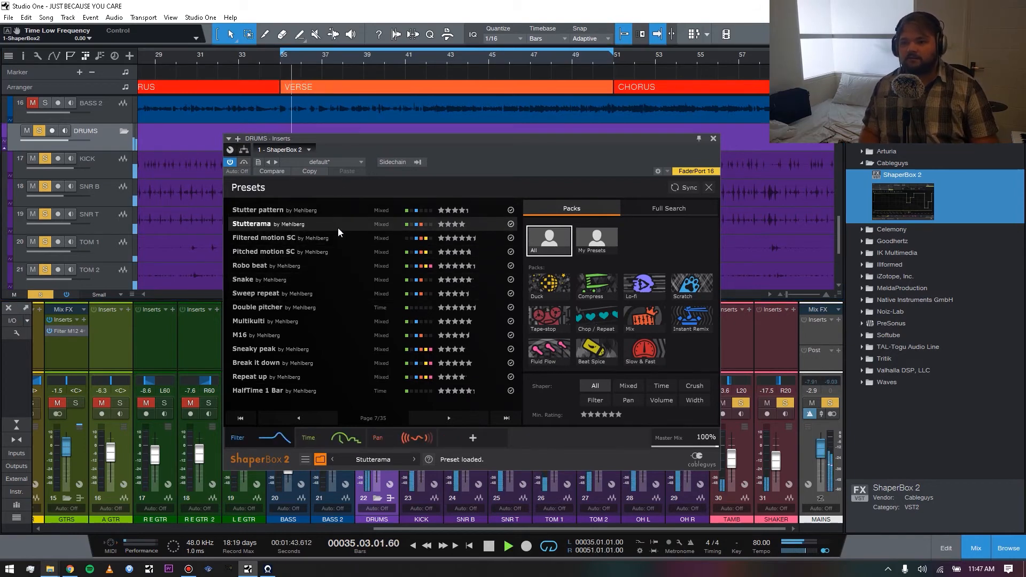
pyautogui.click(322, 348)
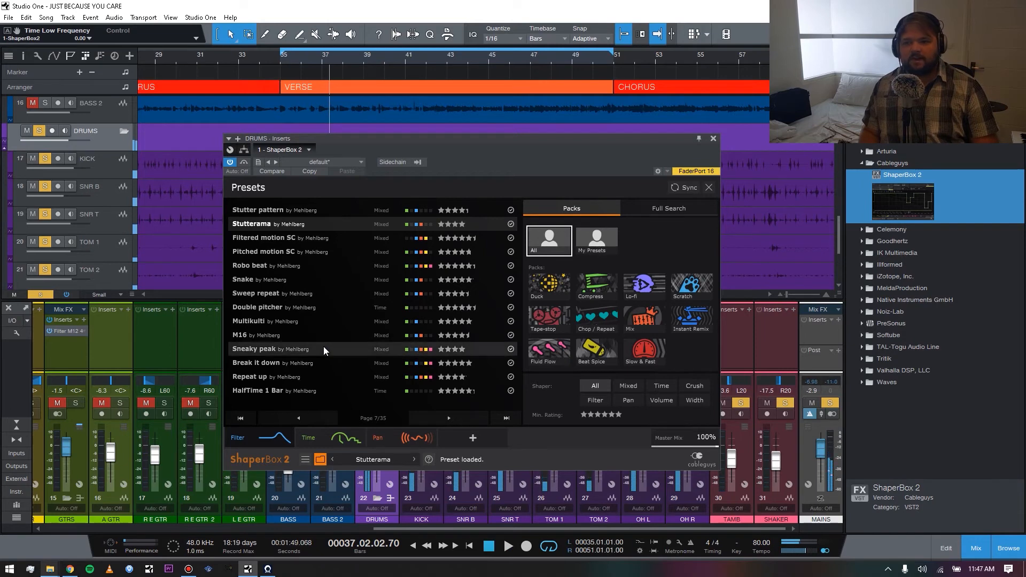
pyautogui.click(282, 63)
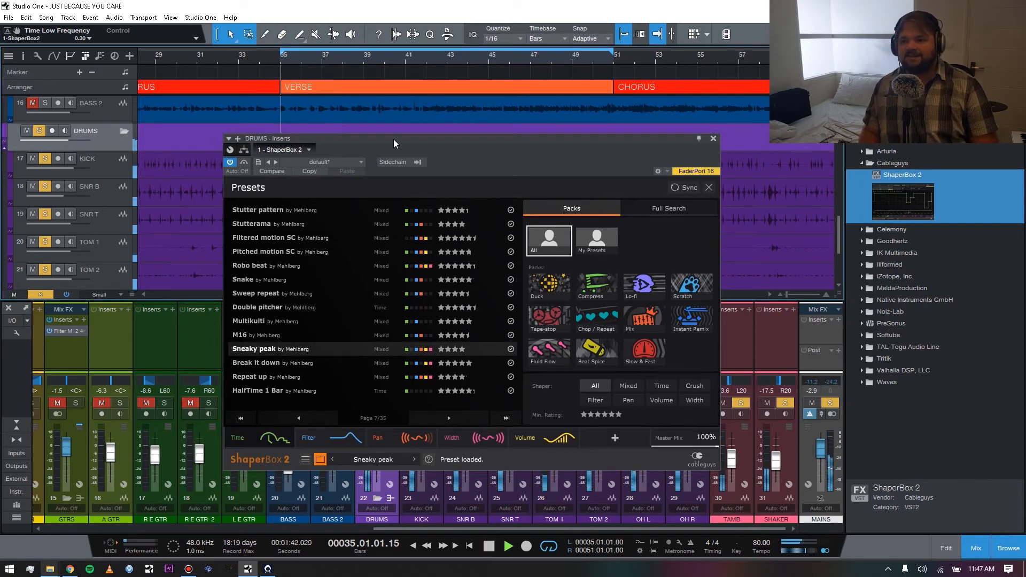
pyautogui.press('space')
# Load the Break it down preset, audition it on the drums and go back to page 5 of the presets.
pyautogui.click(326, 369)
pyautogui.press('space')
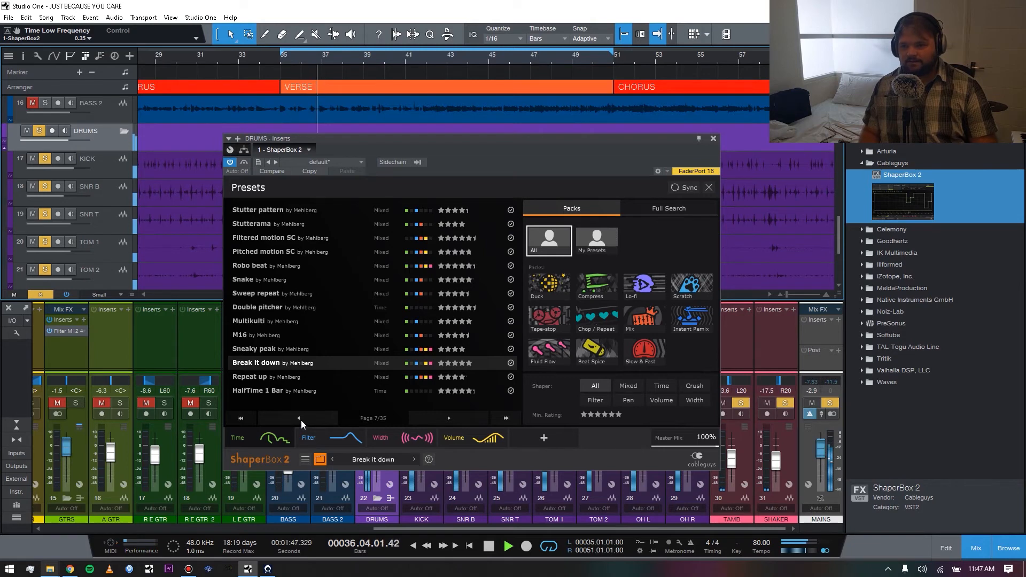
pyautogui.press('space')
pyautogui.doubleClick(301, 420)
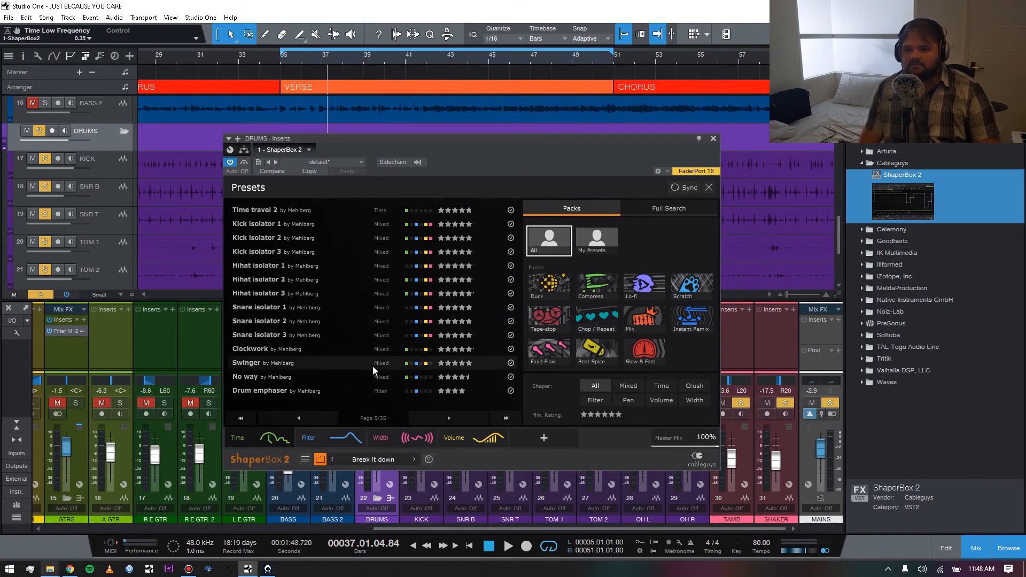
# Examine the Time shaper's separate waves and settings for the high, mid and low bands.
pyautogui.click(247, 445)
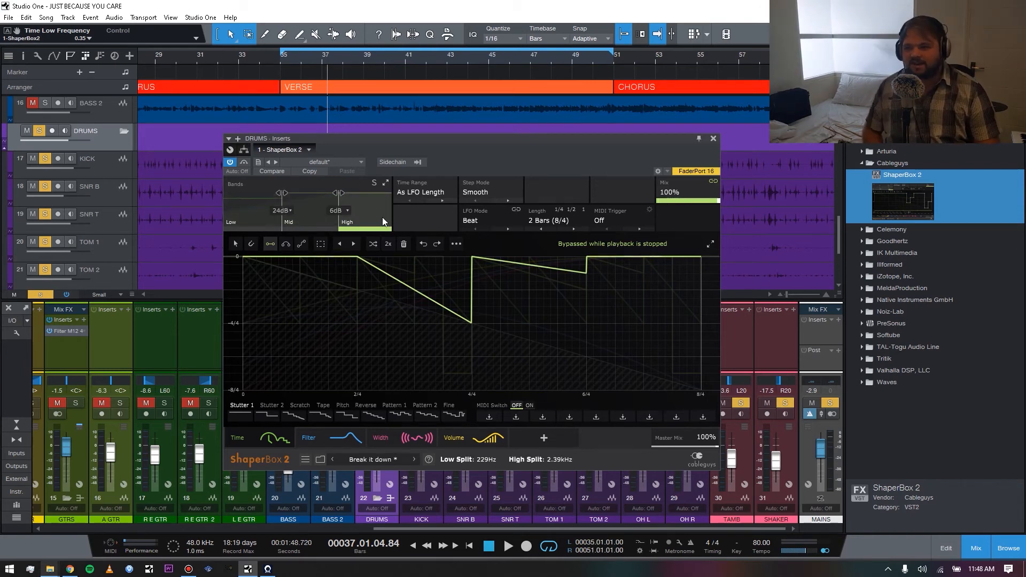
pyautogui.click(331, 212)
pyautogui.click(303, 218)
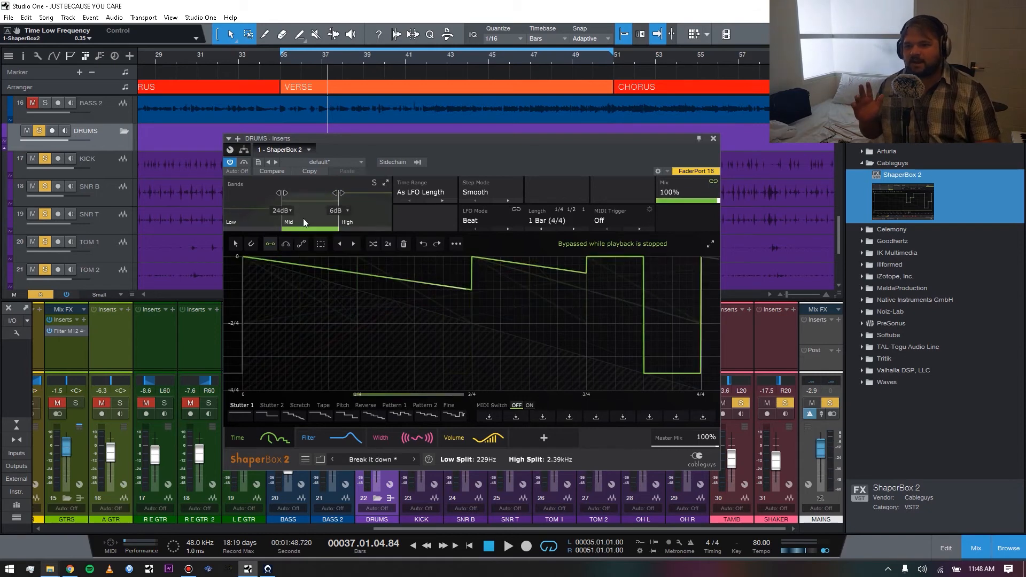
pyautogui.click(262, 220)
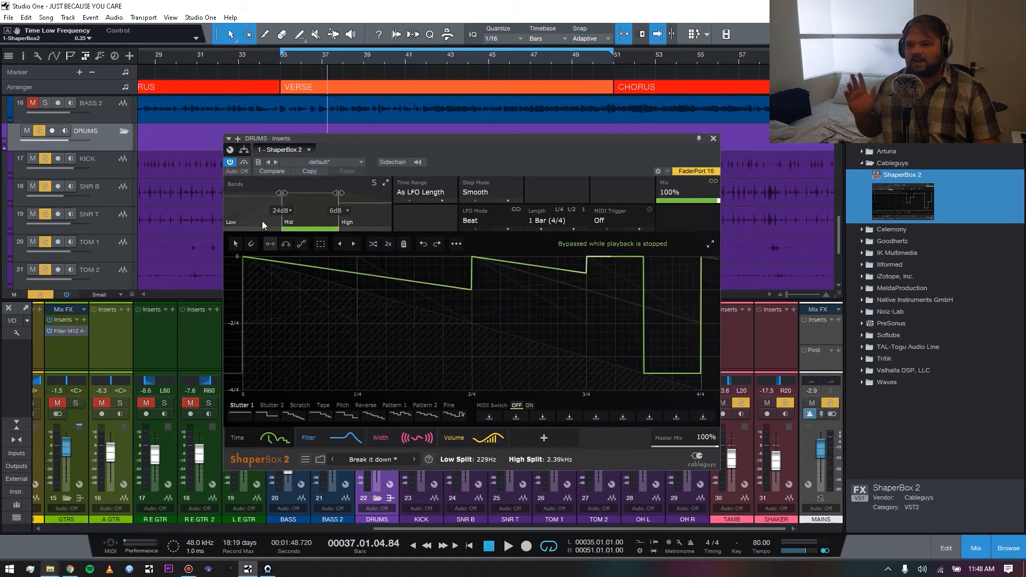
pyautogui.click(301, 214)
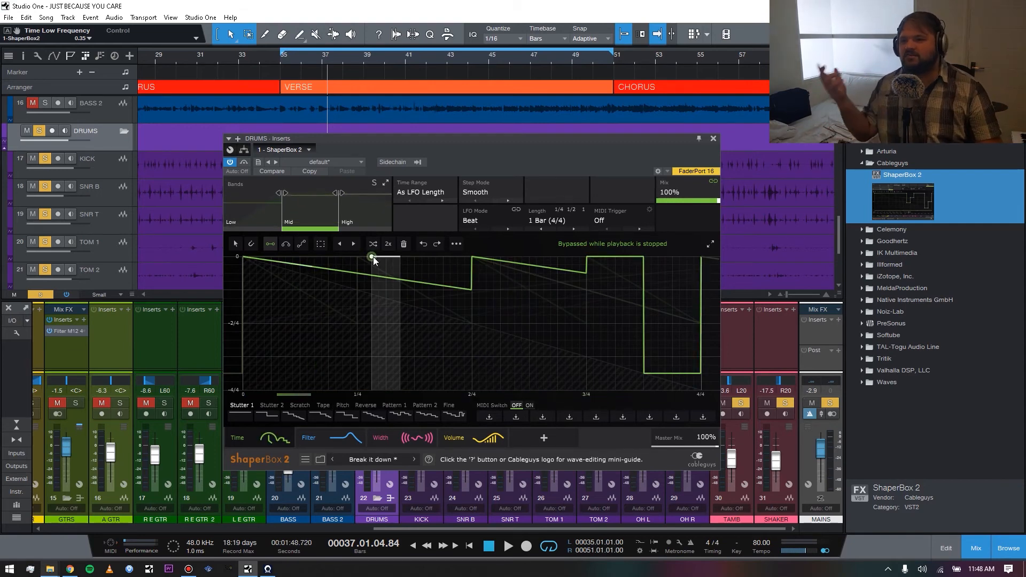
pyautogui.moveTo(306, 197)
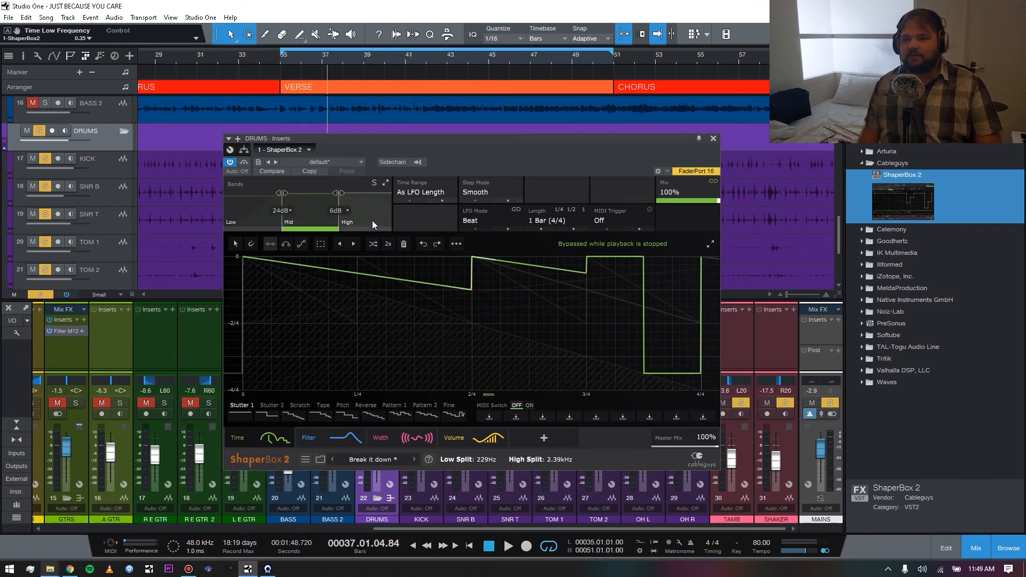
# Browse the preset library to page 3 and clear all shapers, including the Crush shaper, from the plug-in.
pyautogui.click(320, 458)
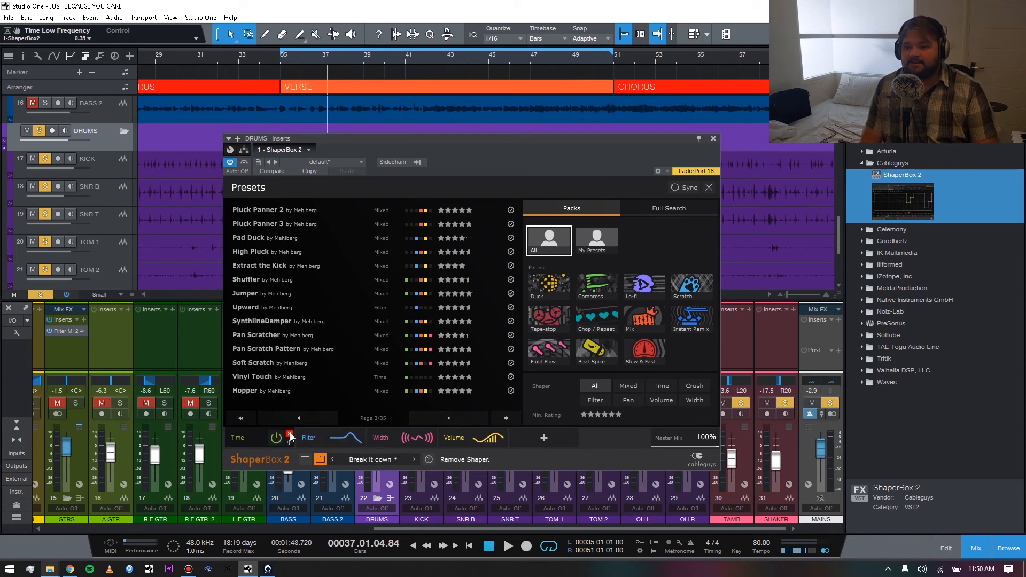
pyautogui.click(289, 434)
pyautogui.click(254, 433)
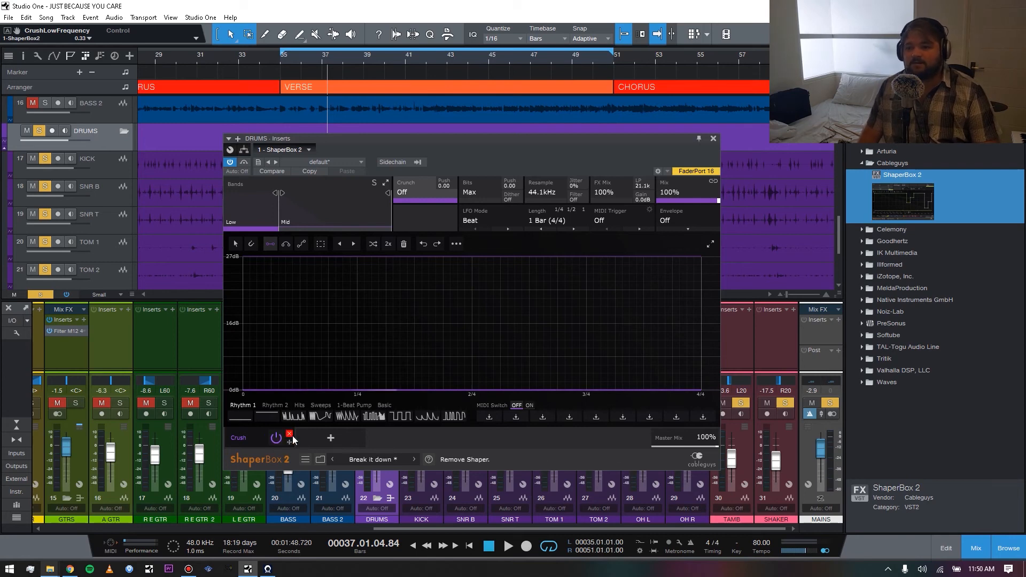
pyautogui.click(288, 434)
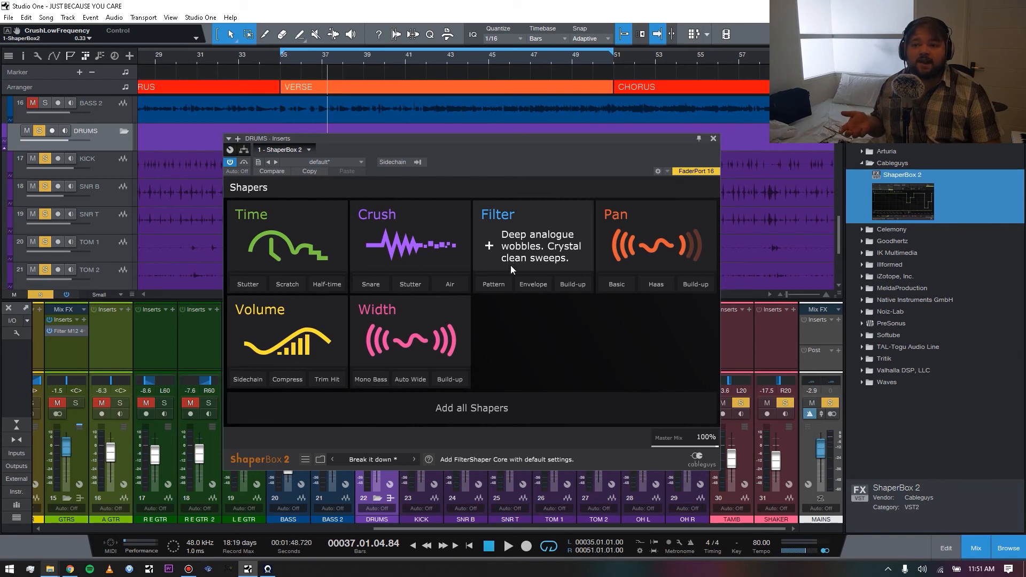
# Try the Time shaper and move the plug-in window aside to uncover the DRUMS channel strip.
pyautogui.click(273, 259)
pyautogui.moveTo(273, 255); pyautogui.dragTo(272, 258)
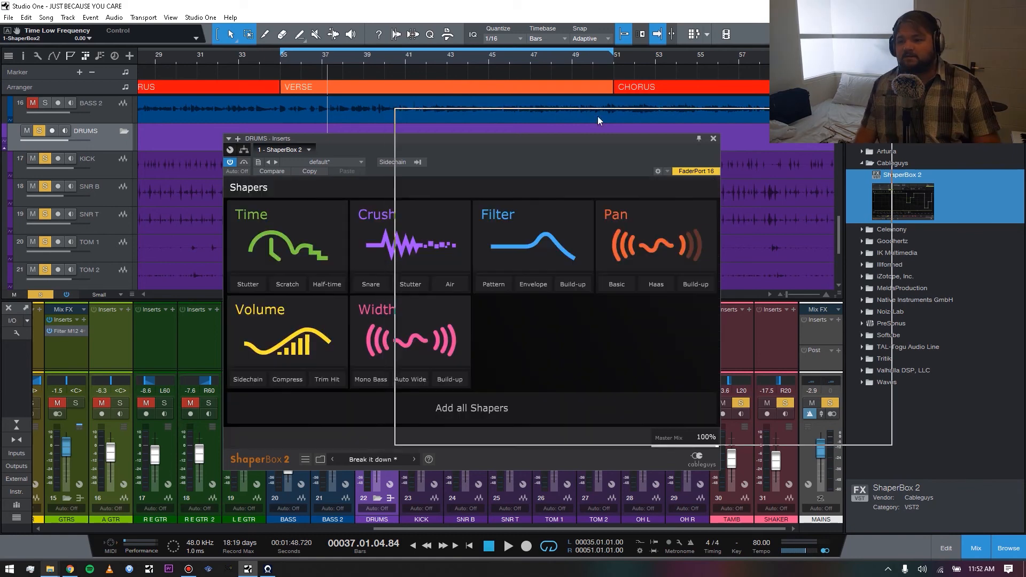
pyautogui.moveTo(597, 116); pyautogui.dragTo(555, 134)
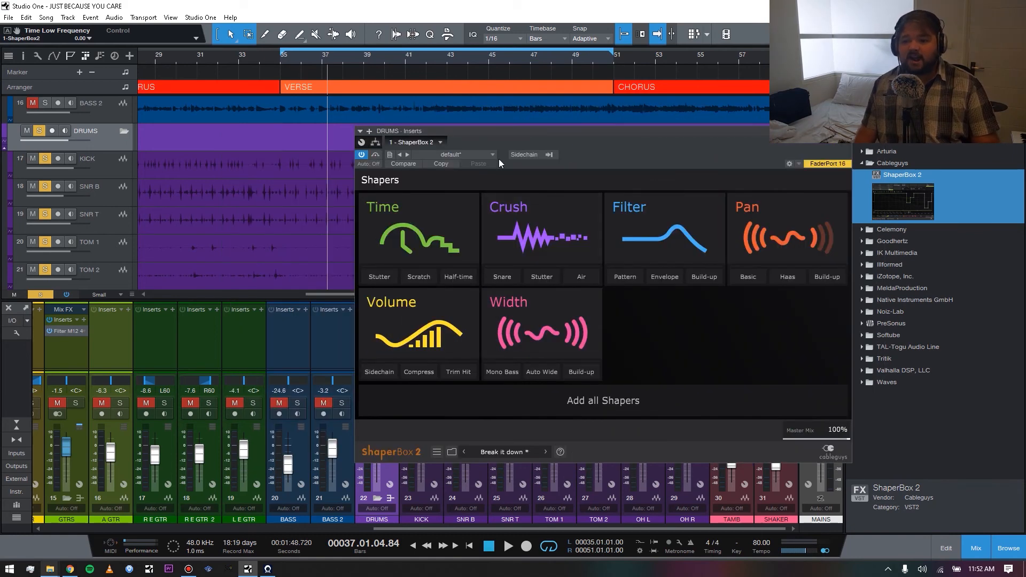
pyautogui.moveTo(493, 139); pyautogui.dragTo(559, 135)
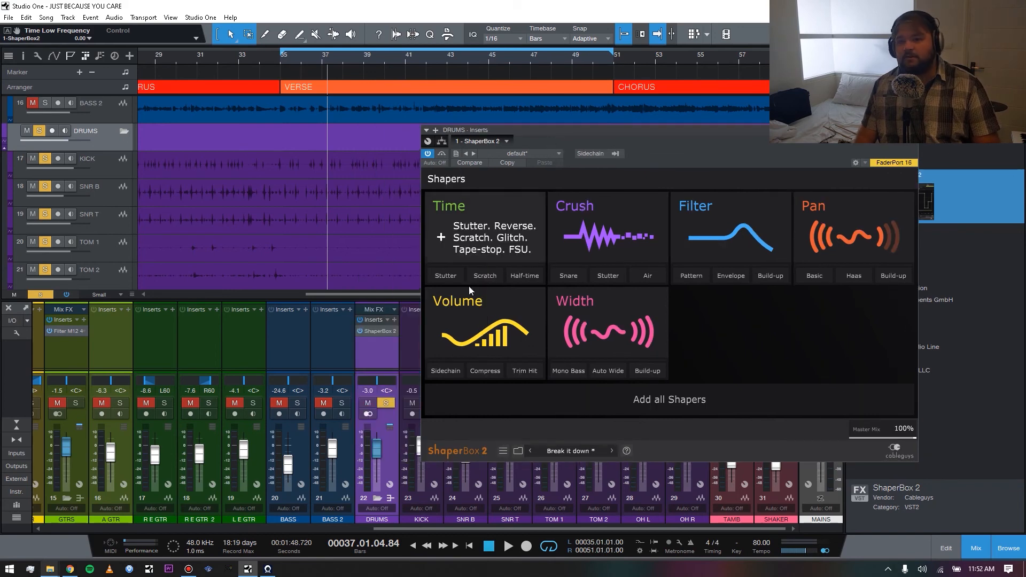